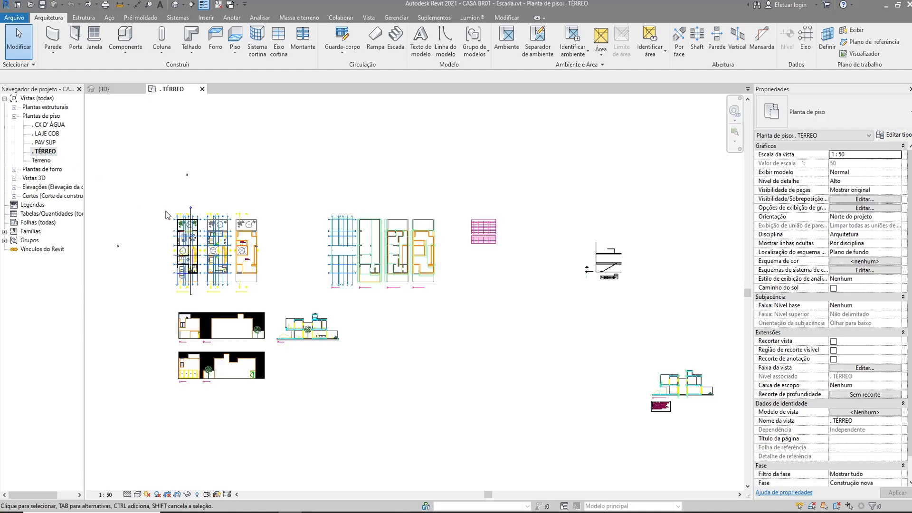
- Examine the imported staircase drawing in the ground-floor plan, following its numbered steps from 1 up to 19
{"action": "scroll", "coordinate": [234, 220], "scroll_direction": "up", "scroll_amount": 4}
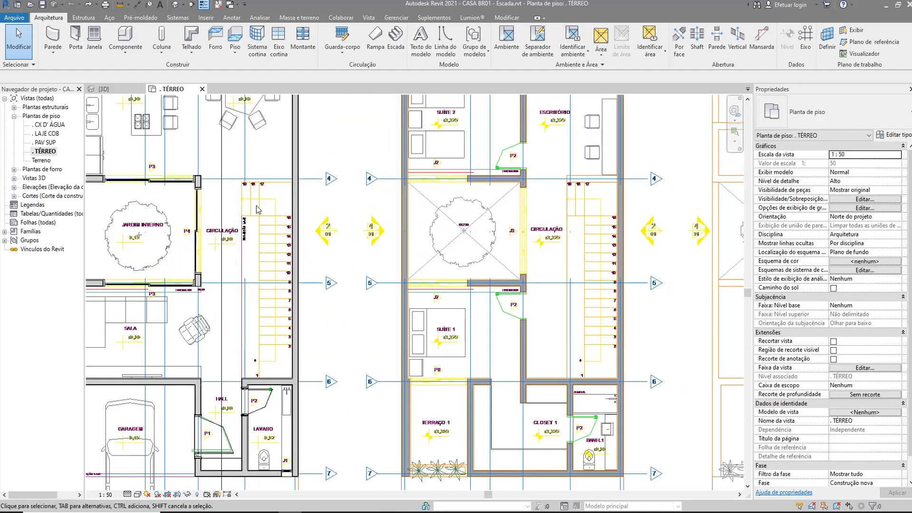
{"action": "middle_click_drag", "start_coordinate": [259, 188], "coordinate": [312, 214]}
{"action": "scroll", "coordinate": [311, 212], "scroll_direction": "up", "scroll_amount": 1}
{"action": "scroll", "coordinate": [312, 213], "scroll_direction": "up", "scroll_amount": 2}
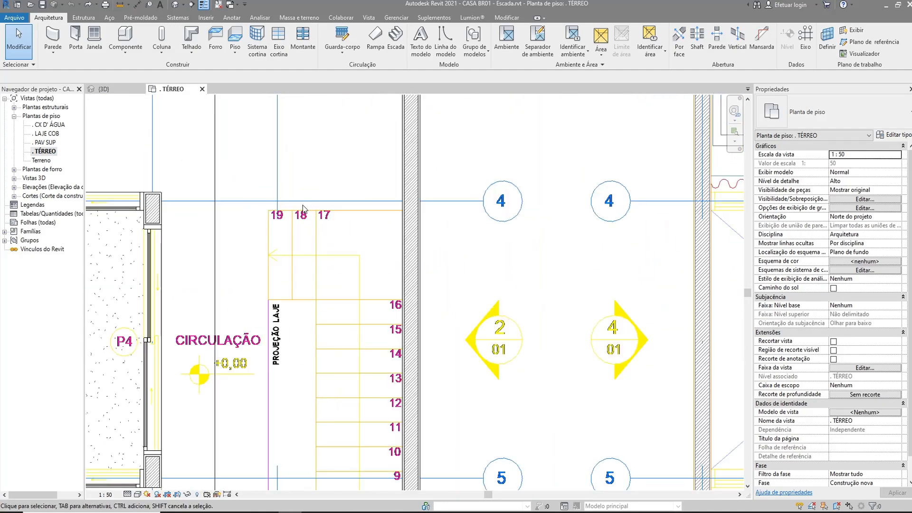
{"action": "scroll", "coordinate": [271, 226], "scroll_direction": "up", "scroll_amount": 2}
{"action": "middle_click_drag", "start_coordinate": [301, 238], "coordinate": [309, 154]}
{"action": "scroll", "coordinate": [293, 159], "scroll_direction": "down", "scroll_amount": 1}
{"action": "scroll", "coordinate": [294, 160], "scroll_direction": "down", "scroll_amount": 2}
{"action": "middle_click_drag", "start_coordinate": [320, 287], "coordinate": [330, 157]}
{"action": "scroll", "coordinate": [309, 294], "scroll_direction": "up", "scroll_amount": 2}
{"action": "scroll", "coordinate": [305, 357], "scroll_direction": "up", "scroll_amount": 1}
{"action": "middle_click_drag", "start_coordinate": [306, 360], "coordinate": [327, 241]}
{"action": "scroll", "coordinate": [302, 297], "scroll_direction": "up", "scroll_amount": 1}
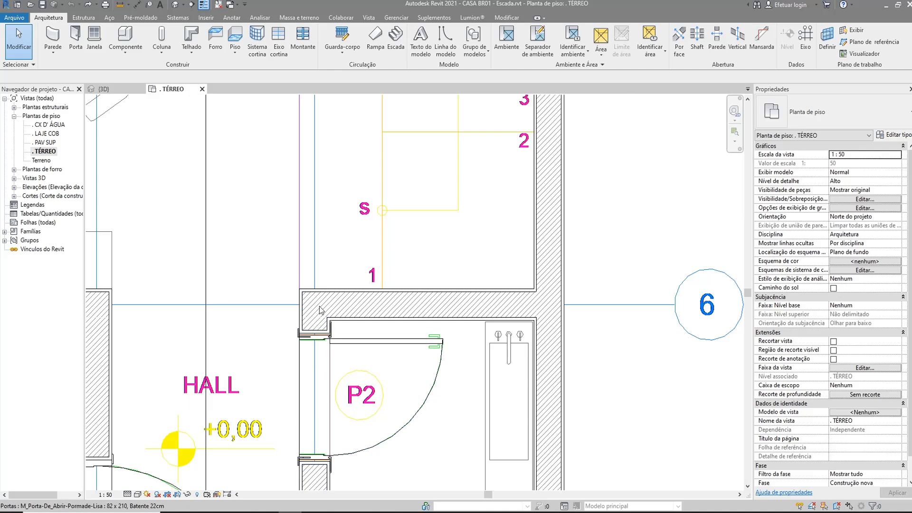
{"action": "middle_click_drag", "start_coordinate": [326, 244], "coordinate": [340, 504]}
{"action": "middle_click_drag", "start_coordinate": [323, 260], "coordinate": [330, 456]}
{"action": "middle_click_drag", "start_coordinate": [347, 237], "coordinate": [351, 463]}
{"action": "middle_click_drag", "start_coordinate": [352, 195], "coordinate": [370, 309]}
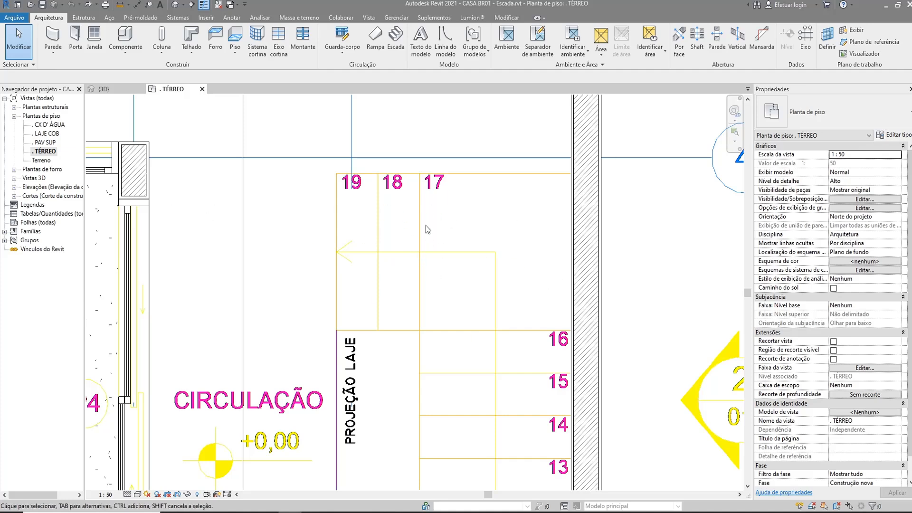
{"action": "scroll", "coordinate": [508, 273], "scroll_direction": "down", "scroll_amount": 3}
{"action": "middle_click_drag", "start_coordinate": [512, 368], "coordinate": [486, 171]}
{"action": "scroll", "coordinate": [480, 197], "scroll_direction": "down", "scroll_amount": 3}
{"action": "middle_click_drag", "start_coordinate": [477, 341], "coordinate": [467, 207]}
{"action": "scroll", "coordinate": [407, 295], "scroll_direction": "up", "scroll_amount": 4}
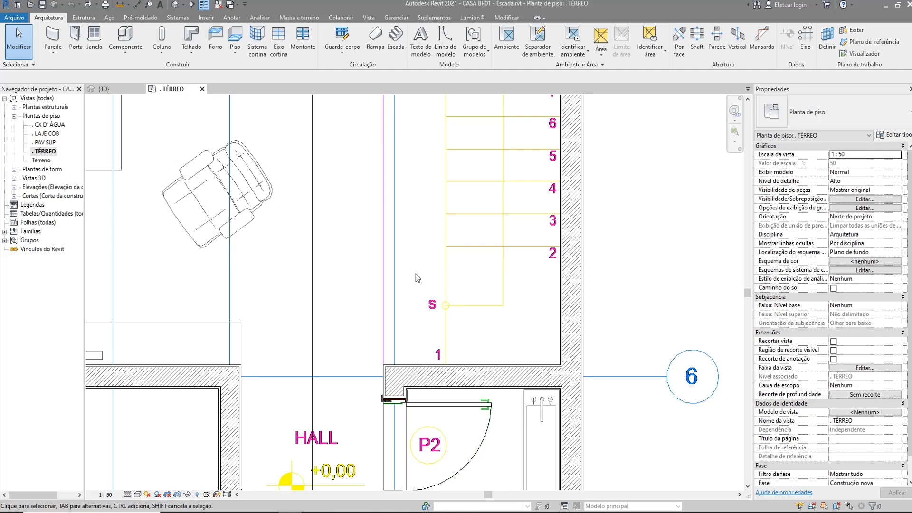
{"action": "scroll", "coordinate": [415, 286], "scroll_direction": "down", "scroll_amount": 3}
{"action": "scroll", "coordinate": [436, 191], "scroll_direction": "up", "scroll_amount": 3}
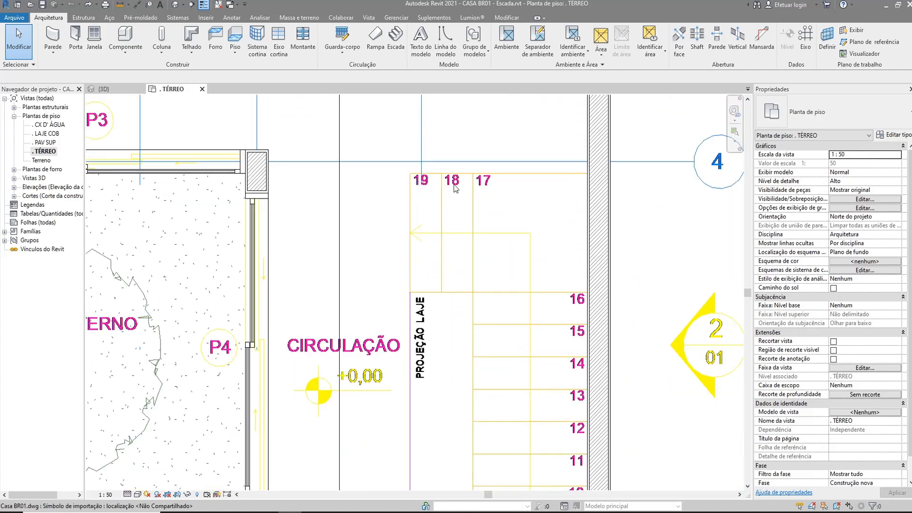
{"action": "mouse_move", "coordinate": [481, 334]}
{"action": "middle_mouse_down"}
{"action": "mouse_move", "coordinate": [484, 341]}
{"action": "mouse_move", "coordinate": [472, 210]}
{"action": "middle_mouse_up"}
{"action": "middle_click_drag", "start_coordinate": [512, 243], "coordinate": [501, 308]}
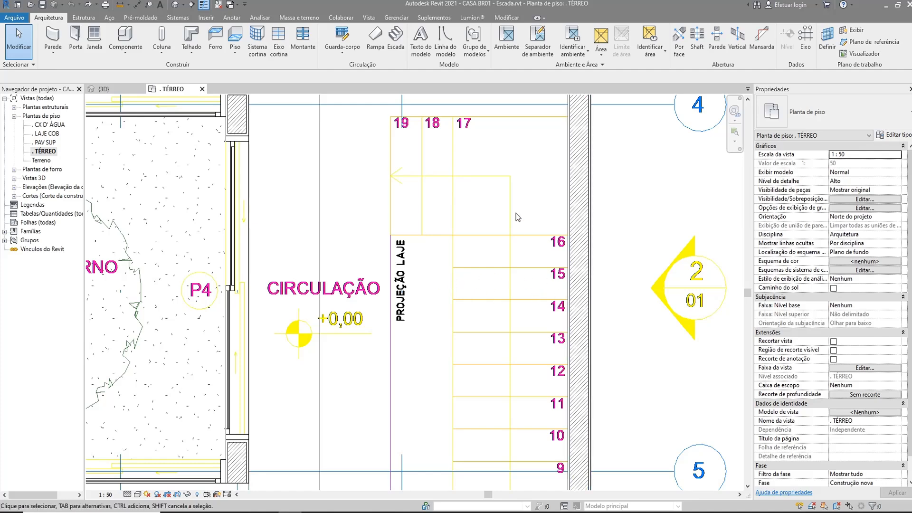
{"action": "scroll", "coordinate": [518, 232], "scroll_direction": "down", "scroll_amount": 3}
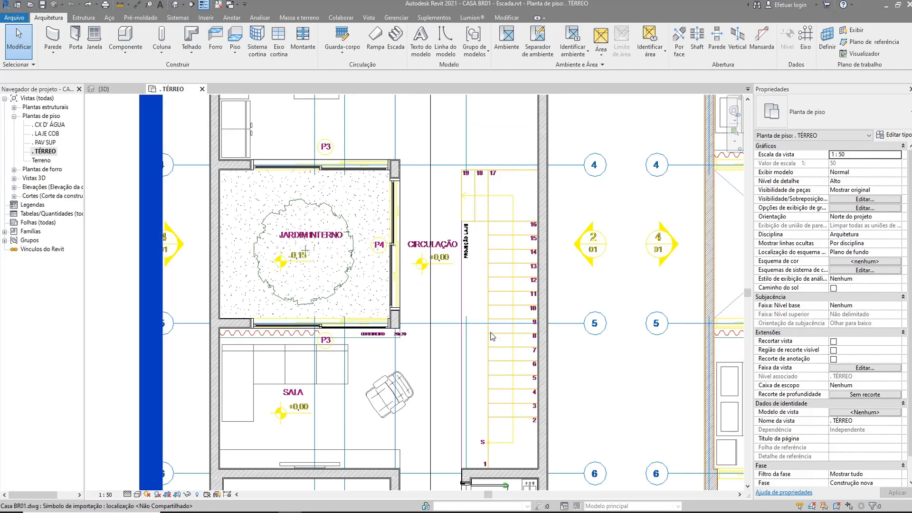
{"action": "middle_click_drag", "start_coordinate": [526, 330], "coordinate": [474, 302]}
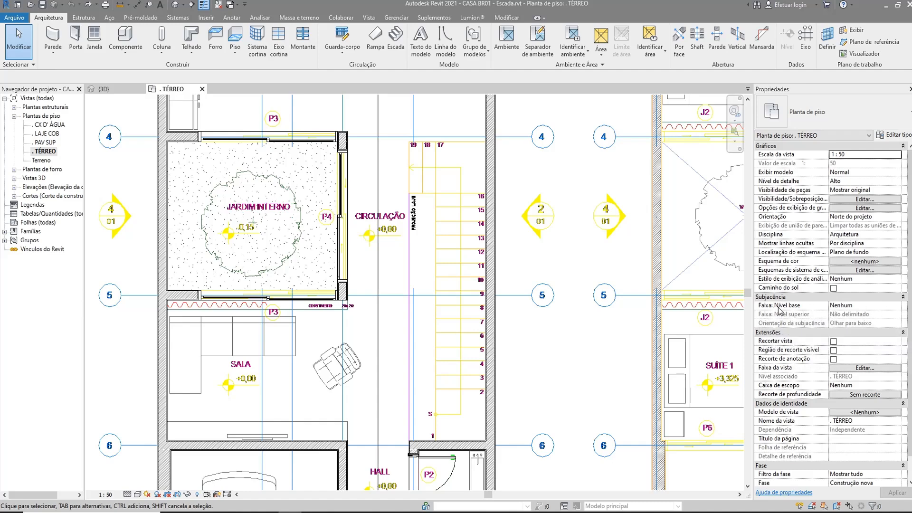
- Set the TÉRREO plan's underlay base level to PAV SUP and its underlay orientation to Olhar para cima
{"action": "left_click", "coordinate": [896, 307]}
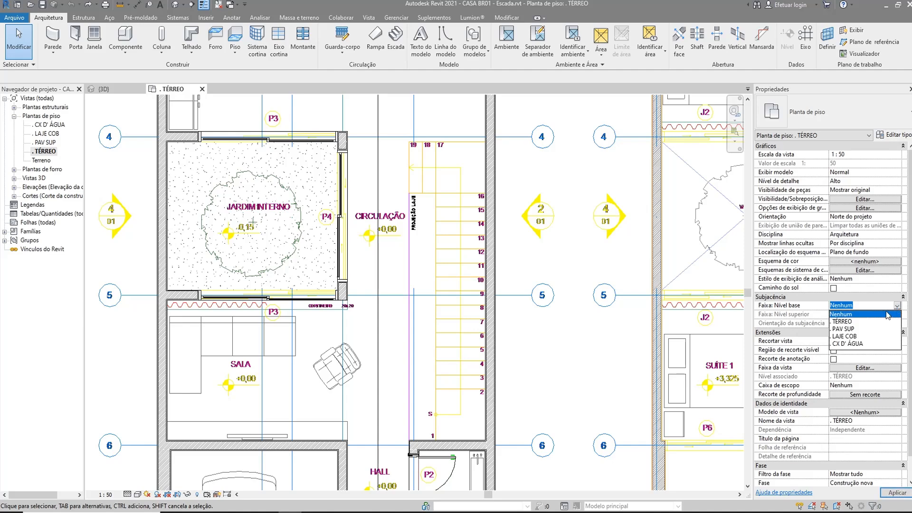
{"action": "left_click", "coordinate": [844, 329]}
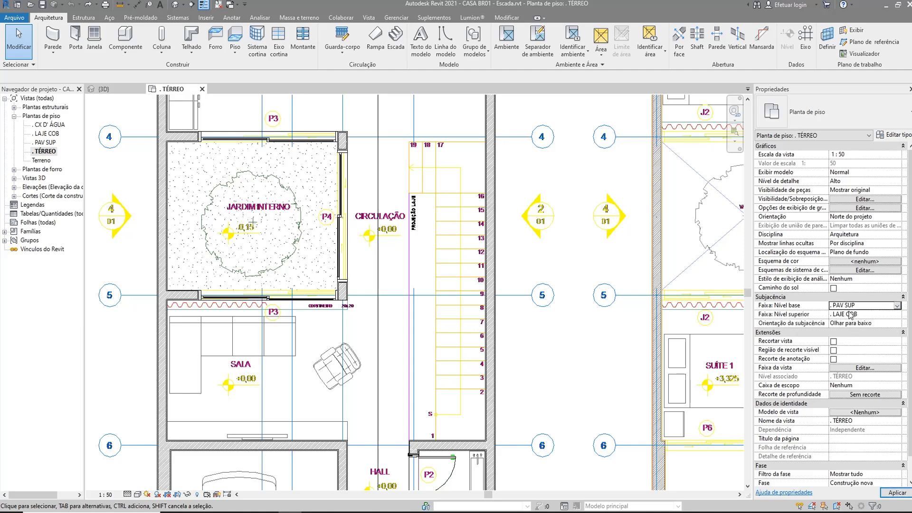
{"action": "left_click", "coordinate": [897, 493]}
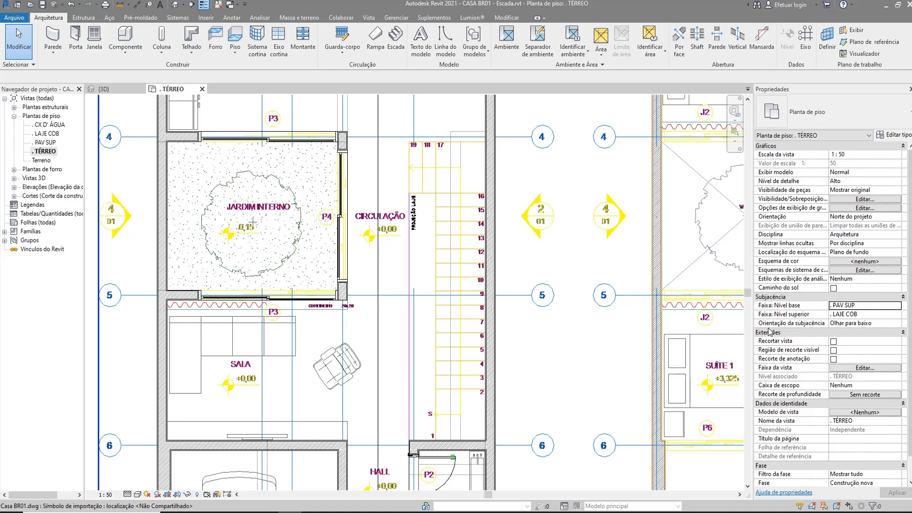
{"action": "left_click", "coordinate": [846, 323]}
{"action": "left_click", "coordinate": [897, 323]}
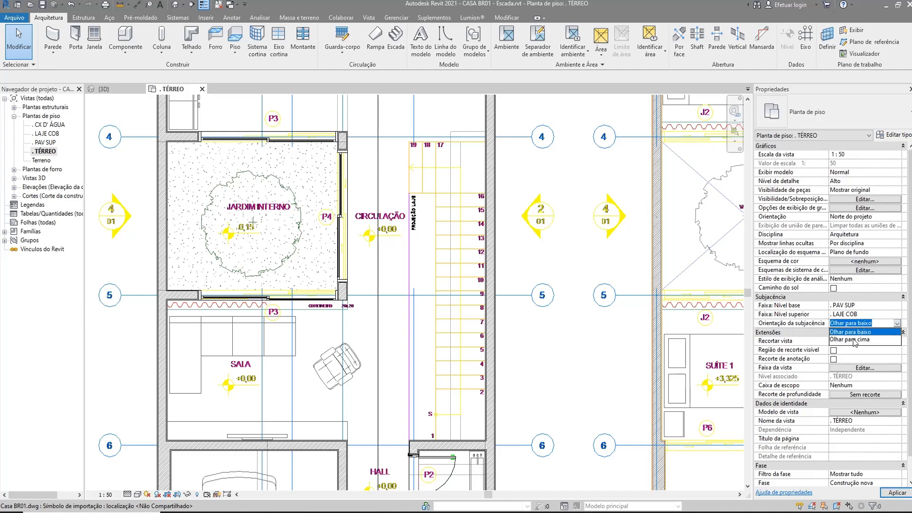
{"action": "left_click", "coordinate": [852, 340]}
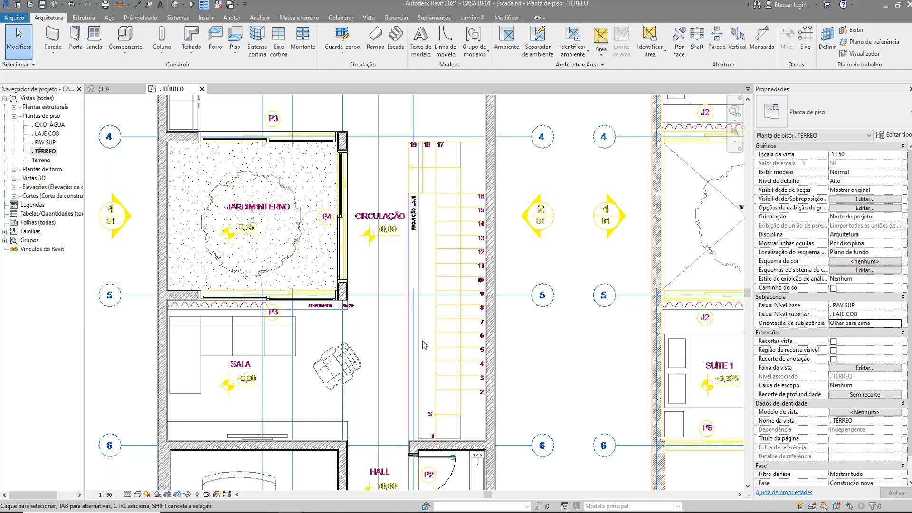
- Examine the upper floor's slab edge against the PROJEÇÃO LAJE line and steps 16 to 19 of the staircase
{"action": "scroll", "coordinate": [423, 404], "scroll_direction": "up", "scroll_amount": 2}
{"action": "scroll", "coordinate": [412, 455], "scroll_direction": "up", "scroll_amount": 3}
{"action": "scroll", "coordinate": [412, 455], "scroll_direction": "down", "scroll_amount": 2}
{"action": "middle_click_drag", "start_coordinate": [407, 191], "coordinate": [491, 322]}
{"action": "middle_click_drag", "start_coordinate": [472, 197], "coordinate": [473, 299]}
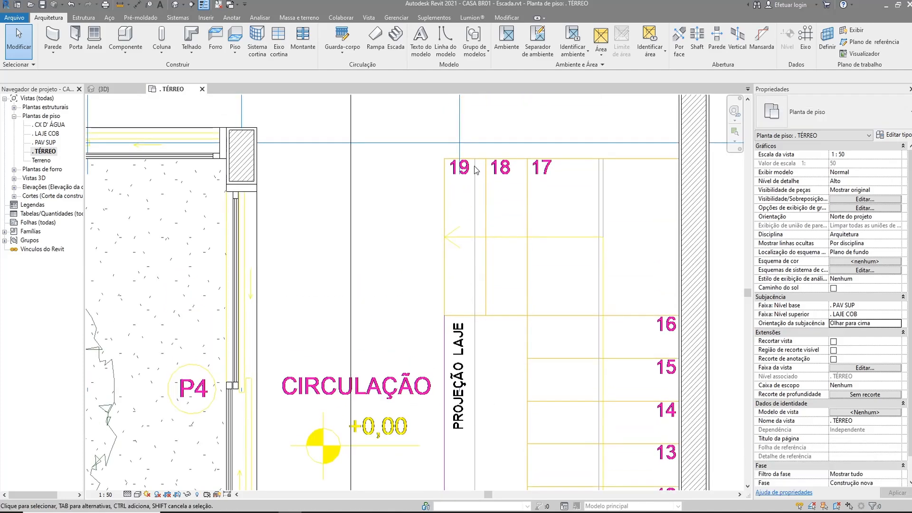
{"action": "middle_click_drag", "start_coordinate": [466, 387], "coordinate": [456, 299]}
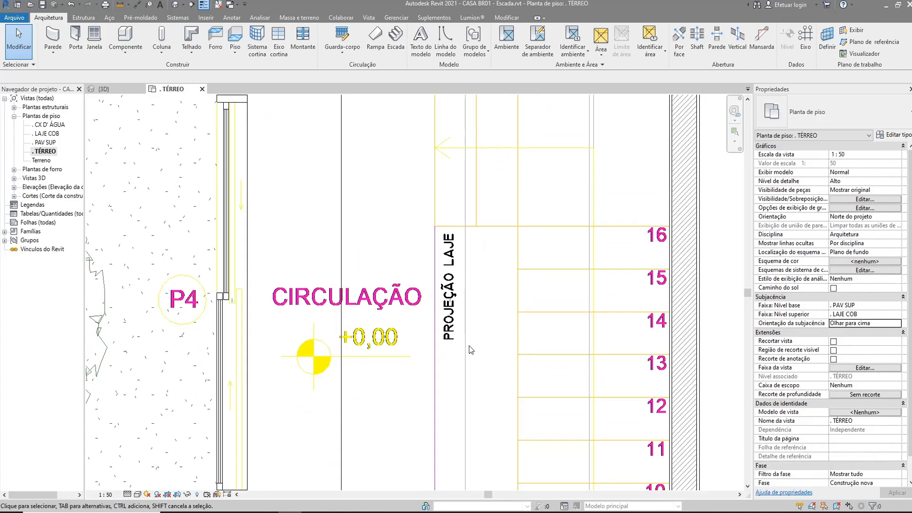
{"action": "mouse_move", "coordinate": [470, 340]}
{"action": "middle_mouse_down"}
{"action": "mouse_move", "coordinate": [466, 315]}
{"action": "mouse_move", "coordinate": [454, 341]}
{"action": "middle_mouse_up"}
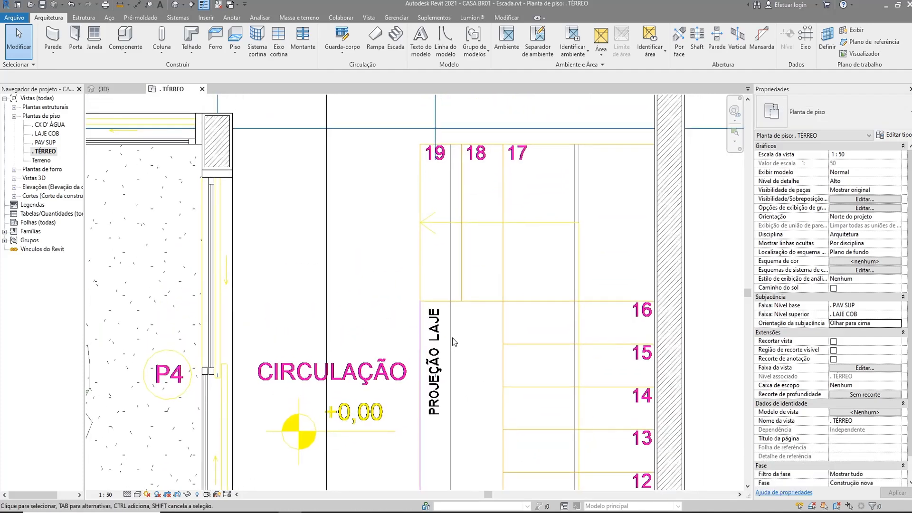
{"action": "scroll", "coordinate": [449, 332], "scroll_direction": "down", "scroll_amount": 3}
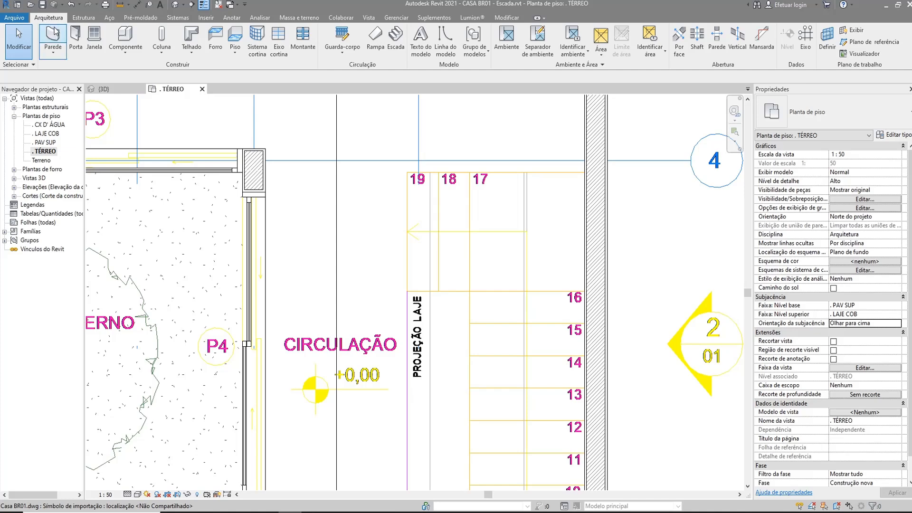
- Start a stair with the cast-in-place Escada monolítica type and duplicate that type as ".Escada ABNT 9050"
{"action": "left_click", "coordinate": [398, 50]}
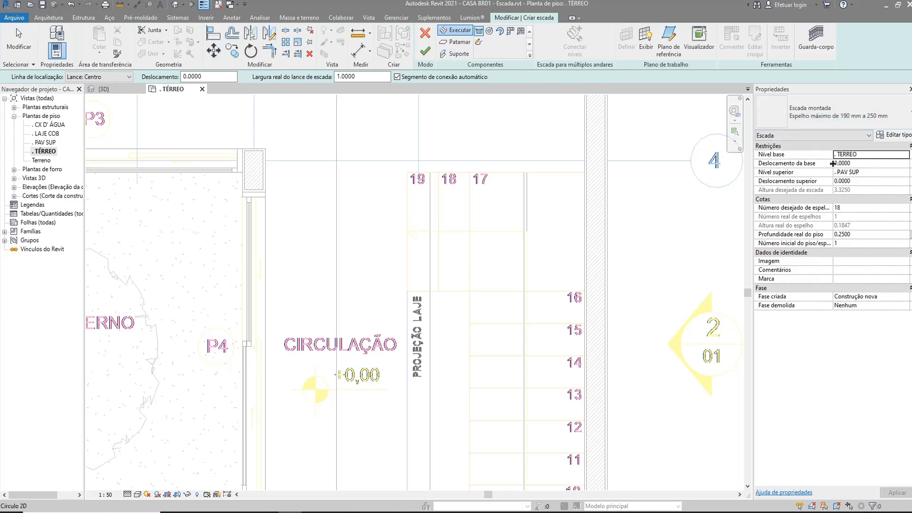
{"action": "left_click", "coordinate": [830, 110]}
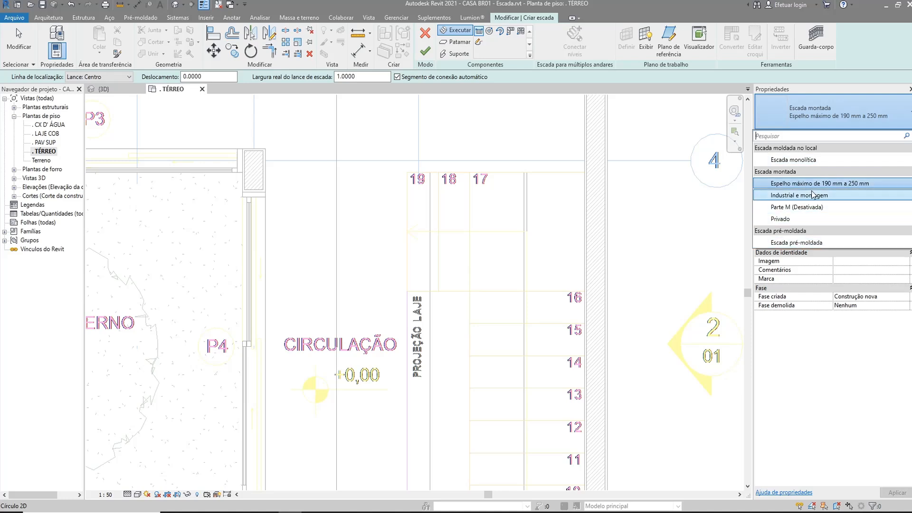
{"action": "left_click", "coordinate": [812, 160]}
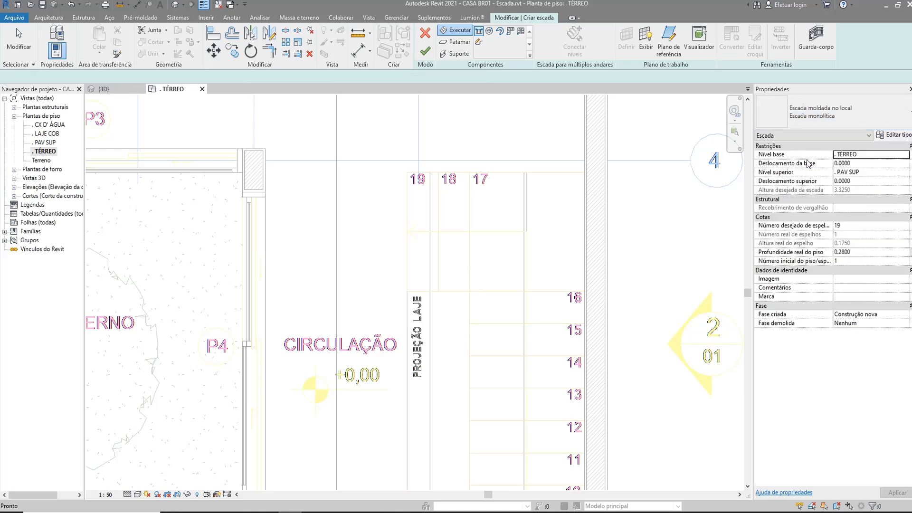
{"action": "left_click", "coordinate": [895, 137]}
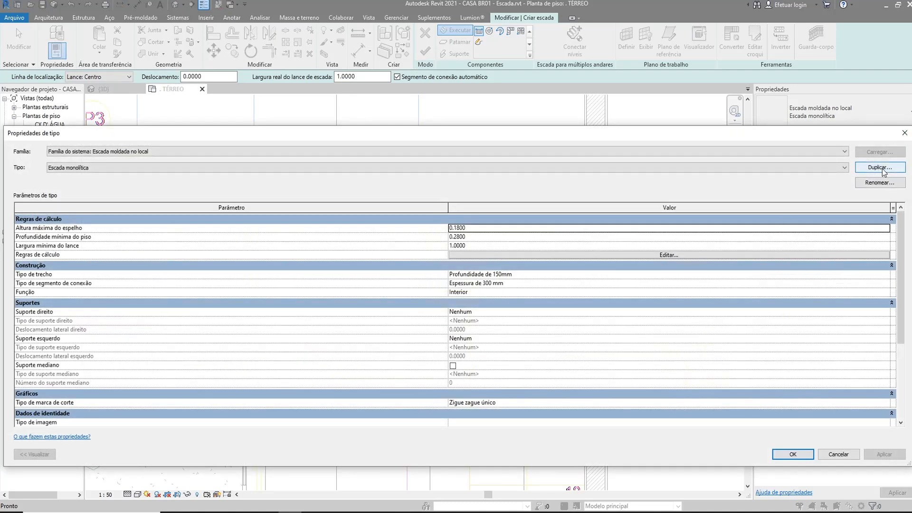
{"action": "left_click", "coordinate": [880, 168]}
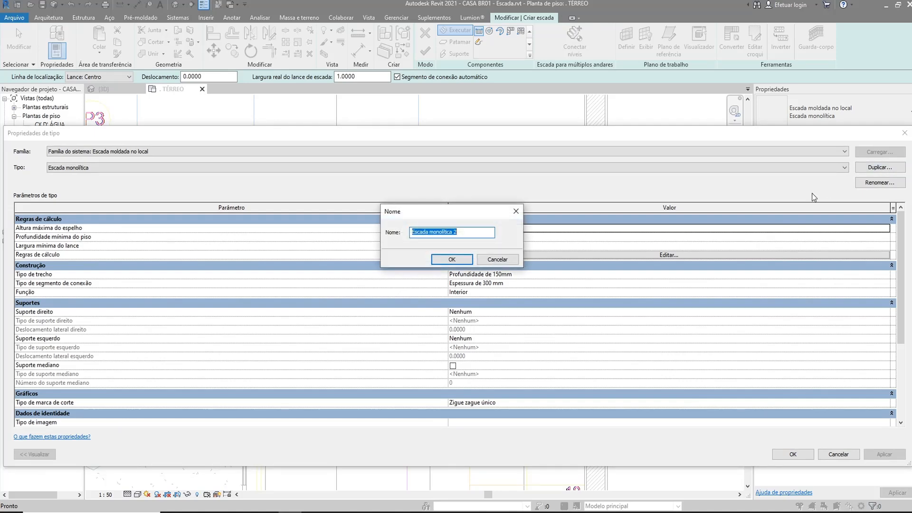
{"action": "type", "text": ">E"}
{"action": "key", "text": "ctrl+z"}
{"action": "type", "text": "."}
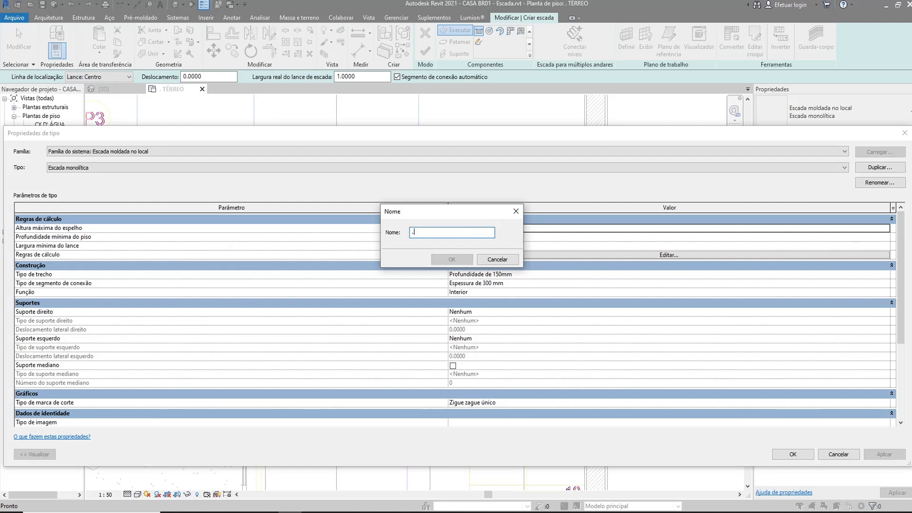
{"action": "type", "text": "Escada ABNT 9050"}
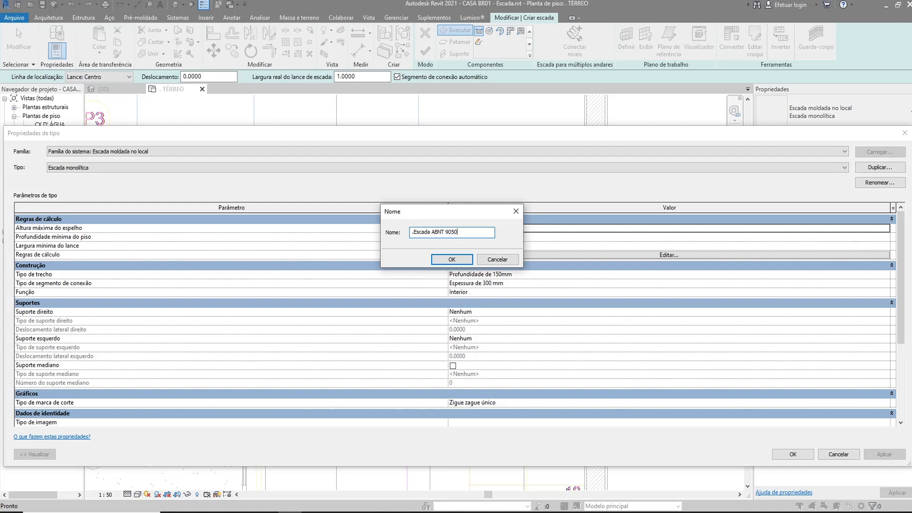
{"action": "left_click", "coordinate": [454, 263]}
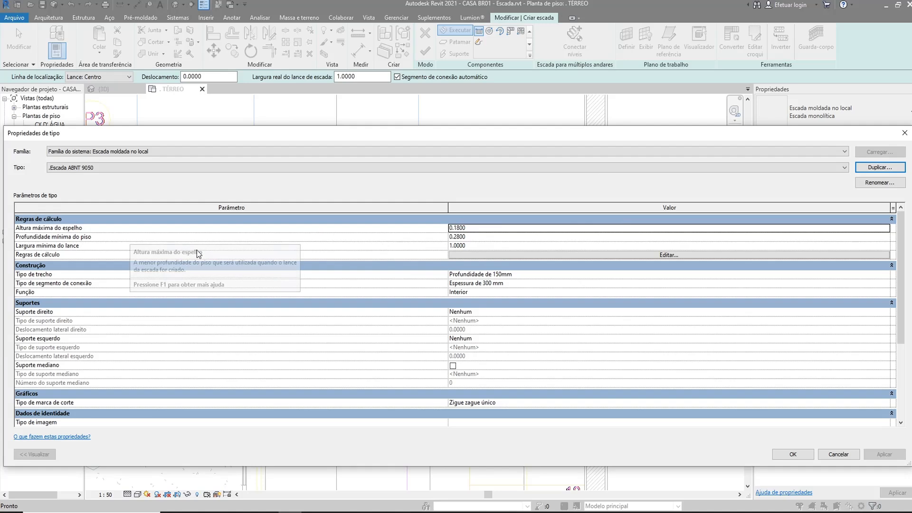
- Check the new stair type's maximum riser height, minimum tread depth and minimum run width
{"action": "left_click", "coordinate": [441, 228]}
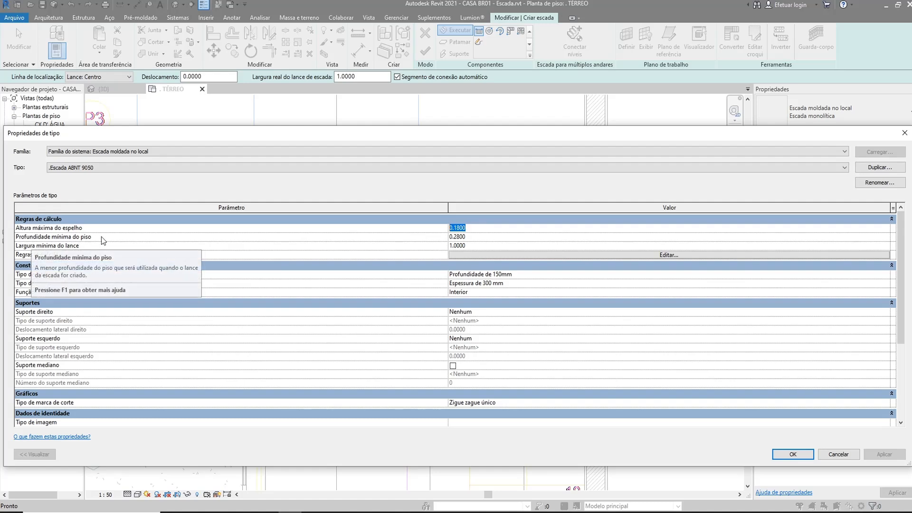
{"action": "left_click", "coordinate": [435, 235]}
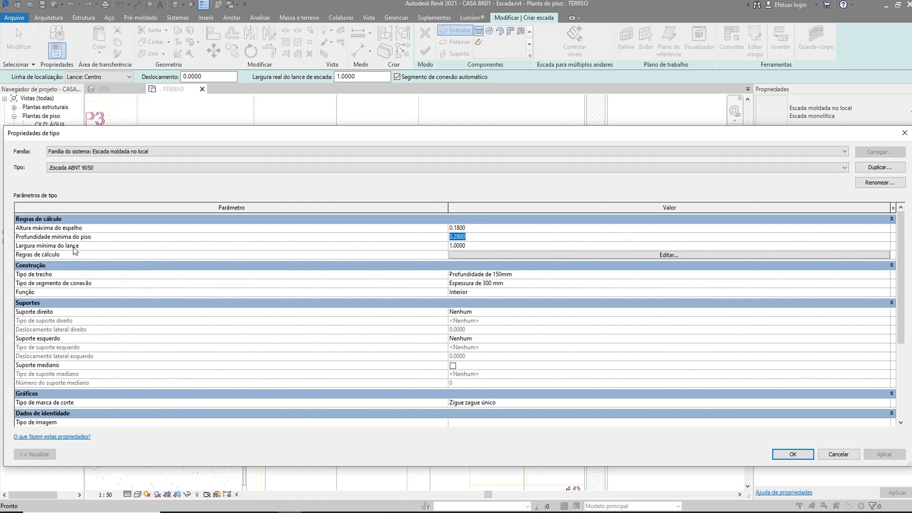
{"action": "left_click", "coordinate": [479, 245]}
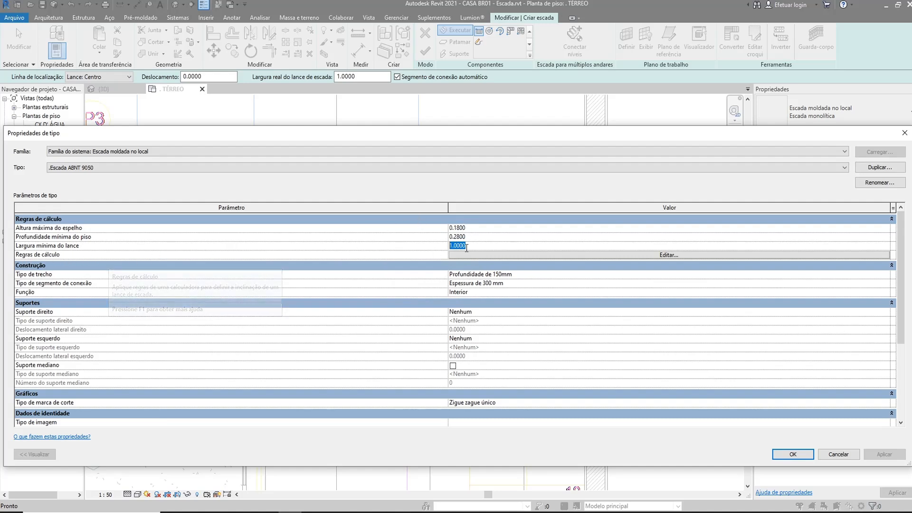
- Enable the stair calculator for the type's slope calculation and review its 2 × riser + 1 × depth target rule
{"action": "left_click", "coordinate": [670, 256]}
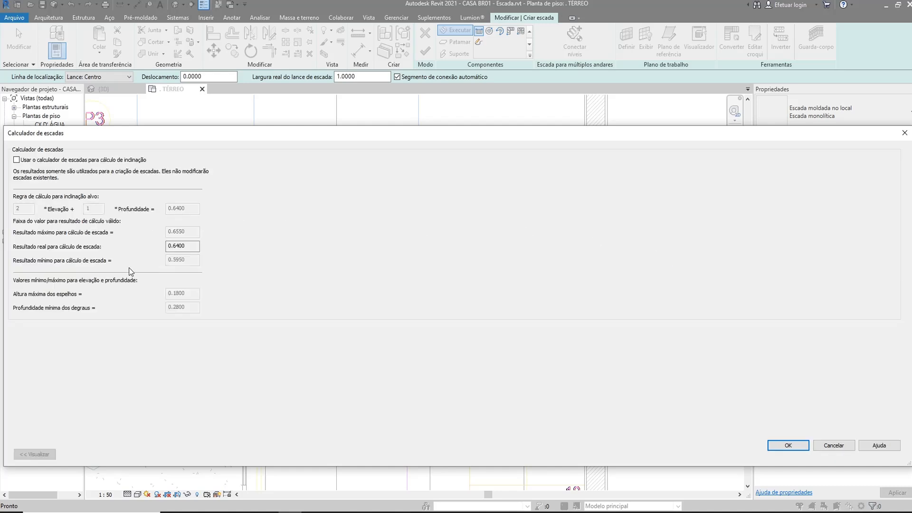
{"action": "left_click", "coordinate": [17, 161]}
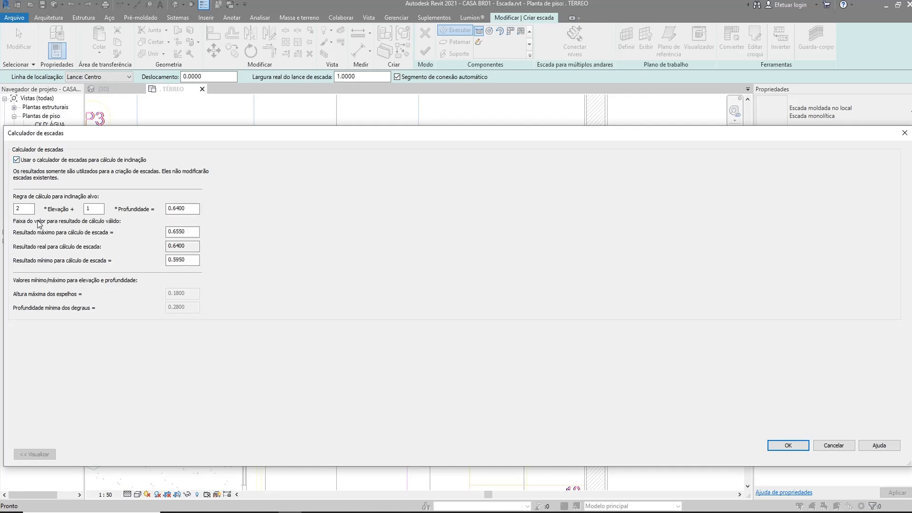
{"action": "left_click", "coordinate": [18, 208]}
{"action": "key", "text": "Tab"}
{"action": "key", "text": "shift+Tab"}
{"action": "left_click", "coordinate": [167, 209]}
{"action": "double_click", "coordinate": [173, 209]}
- Adjust the stair calculator's maximum and minimum valid results and accept the calculation rules and type properties
{"action": "left_click", "coordinate": [179, 231]}
{"action": "key", "text": "BackSpace"}
{"action": "left_click", "coordinate": [182, 259]}
{"action": "left_click_drag", "start_coordinate": [174, 260], "coordinate": [209, 259]}
{"action": "type", "text": "6"}
{"action": "left_click", "coordinate": [793, 446]}
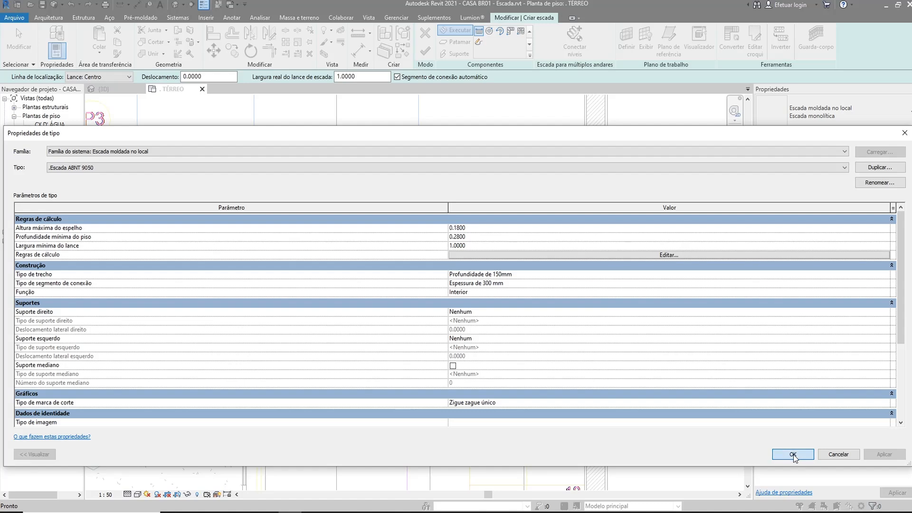
{"action": "left_click", "coordinate": [793, 454]}
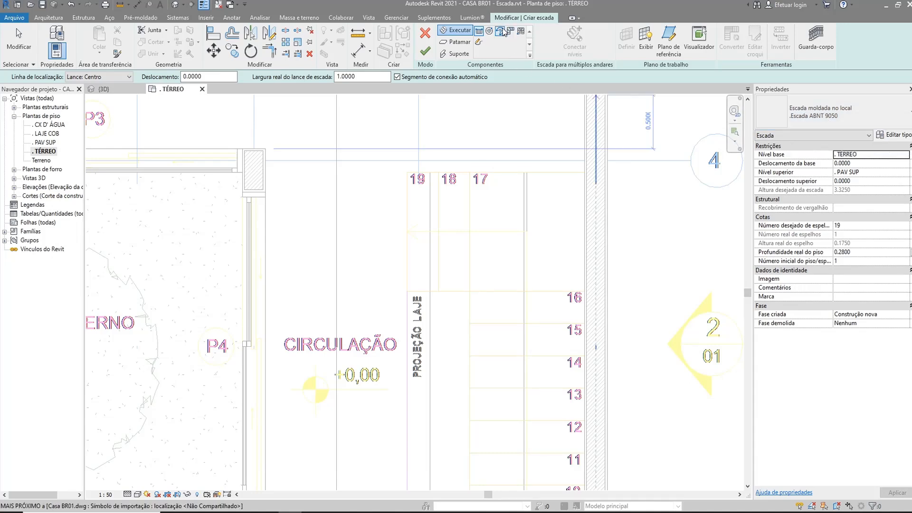
- Start a sketched stair run and draw its upper boundary line 1.48 m from the slab edge above step 19 to the side wall
{"action": "left_click", "coordinate": [479, 42]}
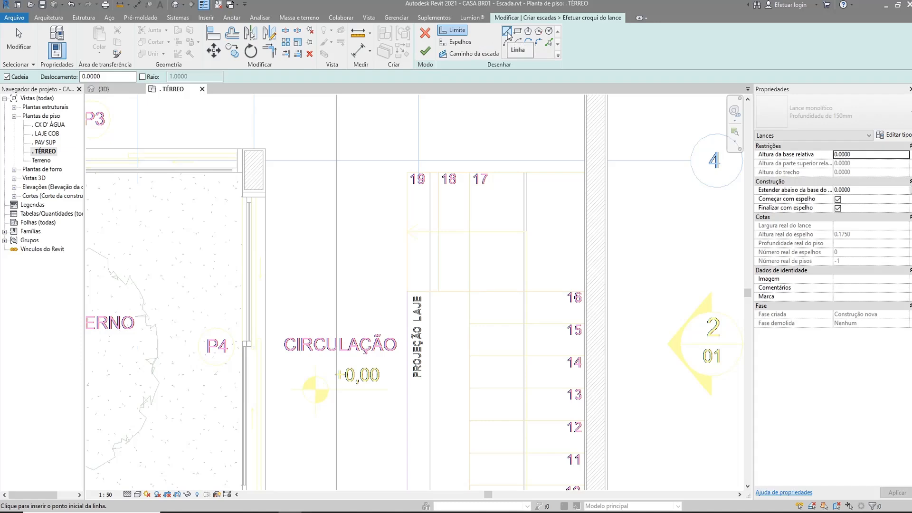
{"action": "scroll", "coordinate": [450, 160], "scroll_direction": "down", "scroll_amount": 1}
{"action": "scroll", "coordinate": [451, 214], "scroll_direction": "up", "scroll_amount": 1}
{"action": "middle_click_drag", "start_coordinate": [437, 260], "coordinate": [369, 259]}
{"action": "scroll", "coordinate": [398, 157], "scroll_direction": "up", "scroll_amount": 1}
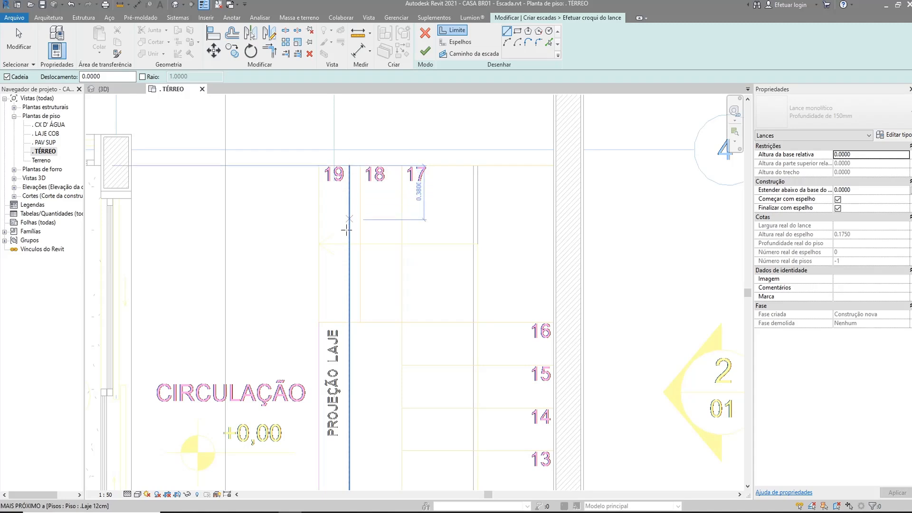
{"action": "left_click", "coordinate": [349, 165]}
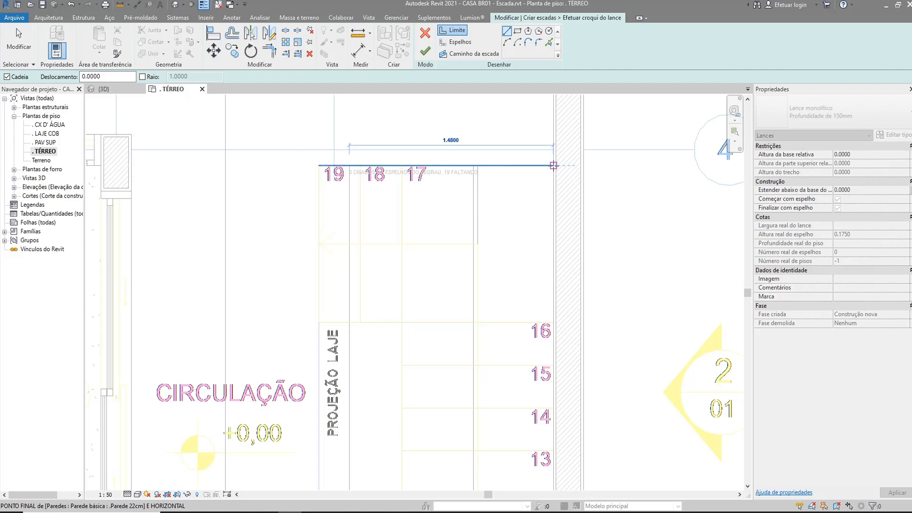
{"action": "left_click", "coordinate": [553, 165]}
- Continue the outer boundary along the side wall to the wall beside step 1, then back 1.48 m to the slab edge
{"action": "scroll", "coordinate": [548, 180], "scroll_direction": "down", "scroll_amount": 2}
{"action": "middle_click_drag", "start_coordinate": [578, 413], "coordinate": [541, 181]}
{"action": "middle_click_drag", "start_coordinate": [535, 339], "coordinate": [524, 123]}
{"action": "scroll", "coordinate": [505, 311], "scroll_direction": "up", "scroll_amount": 5}
{"action": "left_click", "coordinate": [503, 335]}
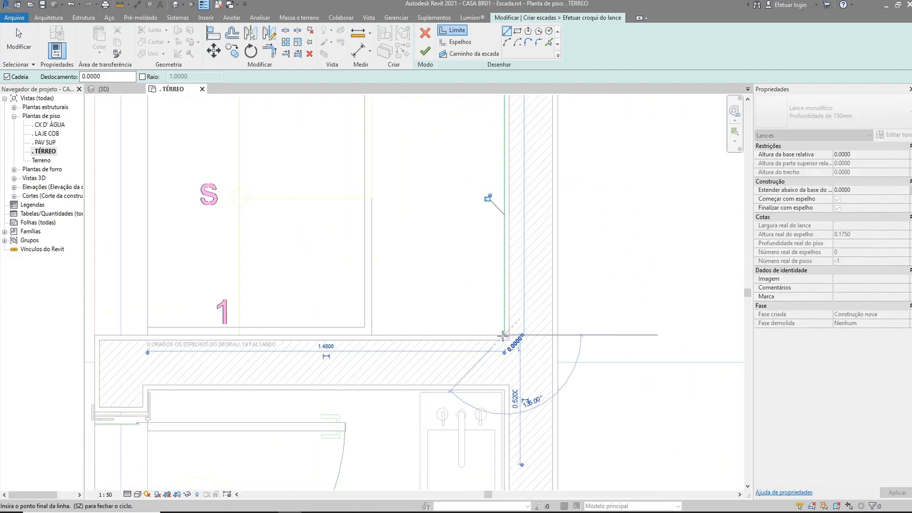
{"action": "middle_click_drag", "start_coordinate": [241, 327], "coordinate": [377, 337]}
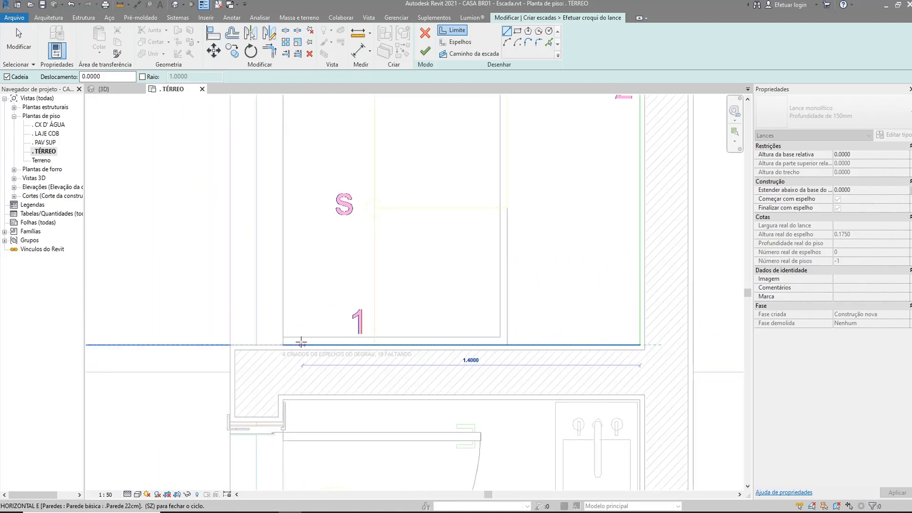
{"action": "left_click", "coordinate": [283, 344]}
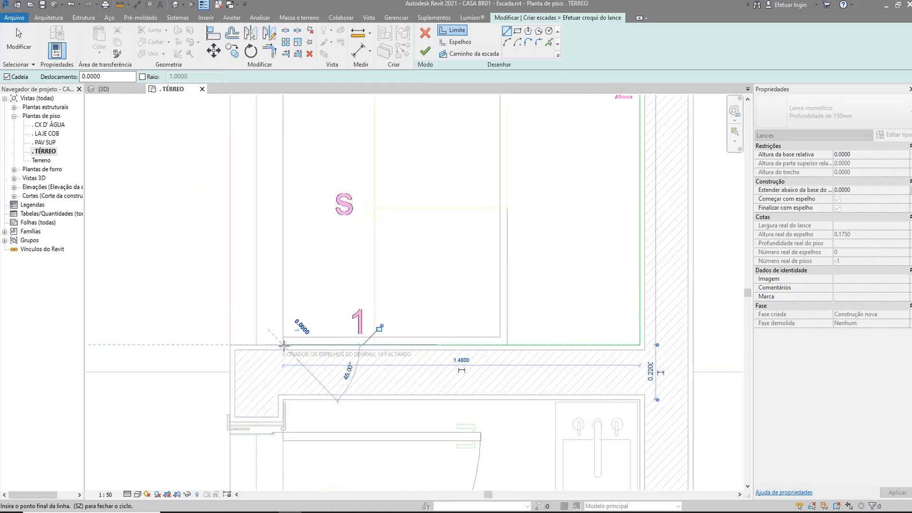
{"action": "scroll", "coordinate": [283, 344], "scroll_direction": "down", "scroll_amount": 3}
{"action": "key", "text": "Escape"}
{"action": "key", "text": "Escape"}
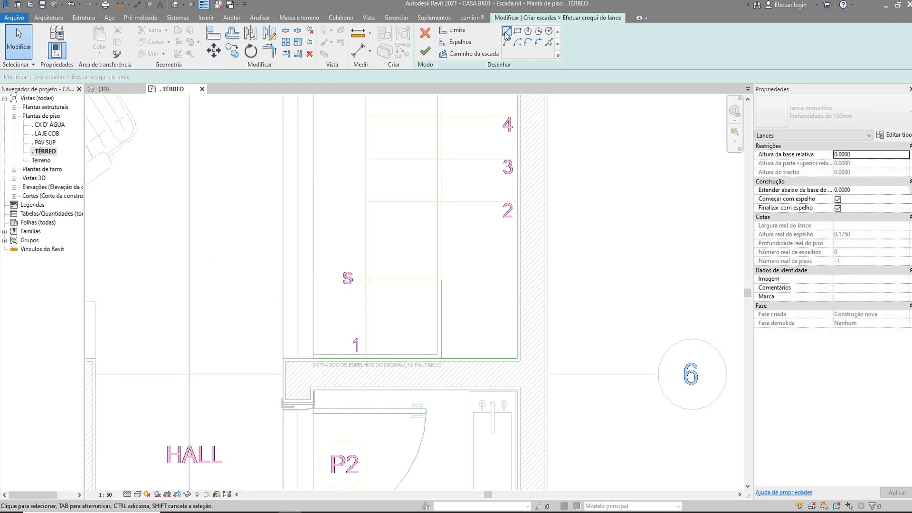
- Draw a 0.38 m inner boundary line along the riser 16 line, from the slab edge to the stair's inner edge
{"action": "left_click", "coordinate": [455, 30]}
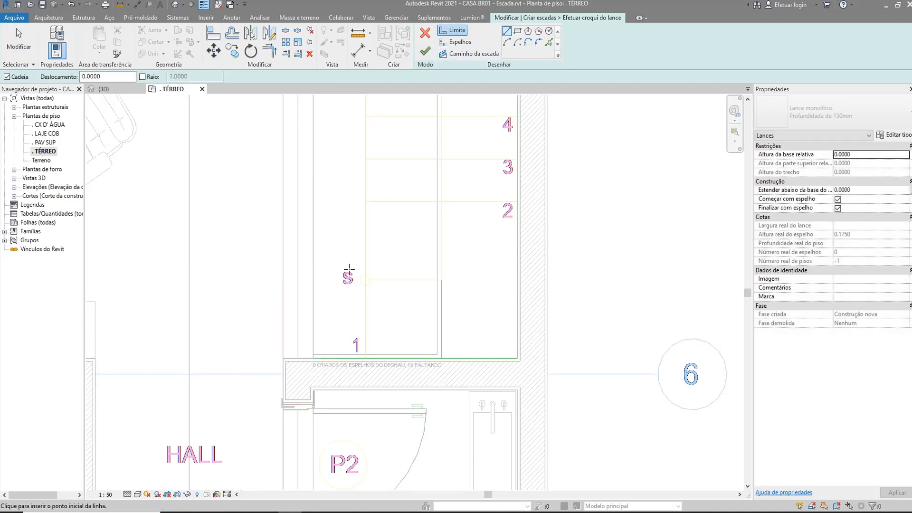
{"action": "middle_click_drag", "start_coordinate": [348, 271], "coordinate": [340, 355]}
{"action": "scroll", "coordinate": [375, 242], "scroll_direction": "down", "scroll_amount": 2}
{"action": "middle_click_drag", "start_coordinate": [378, 235], "coordinate": [387, 429]}
{"action": "middle_click_drag", "start_coordinate": [377, 218], "coordinate": [370, 236]}
{"action": "scroll", "coordinate": [346, 257], "scroll_direction": "up", "scroll_amount": 2}
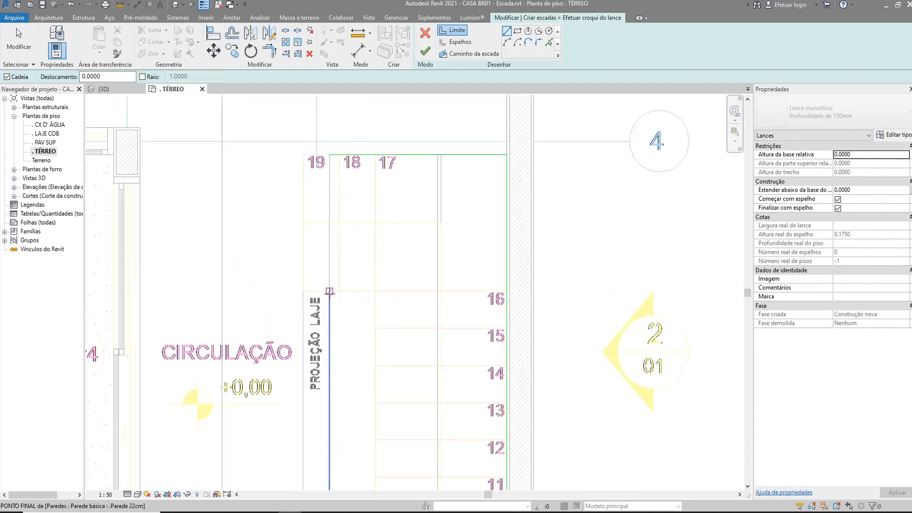
{"action": "left_click", "coordinate": [329, 155]}
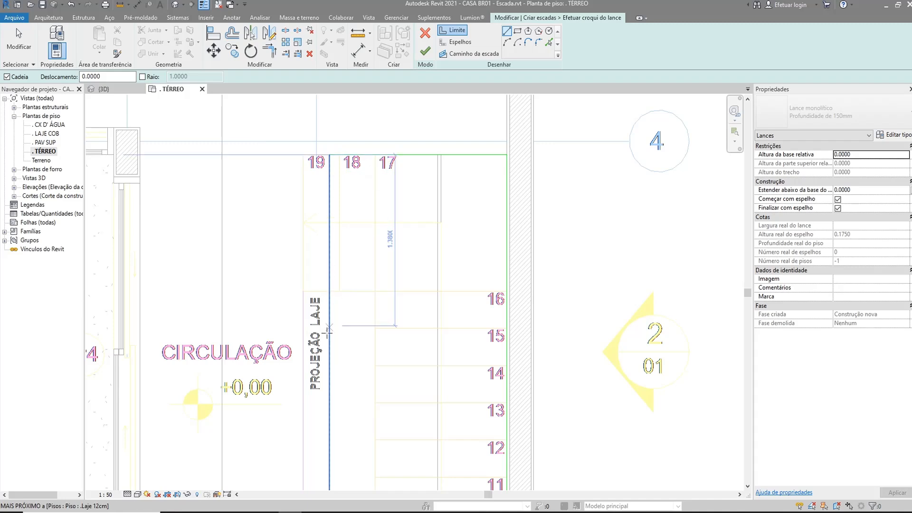
{"action": "key", "text": "Escape"}
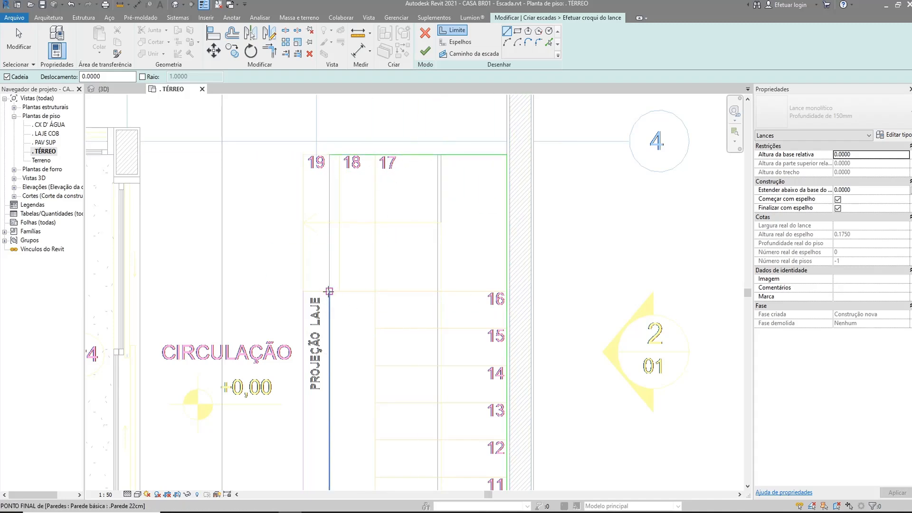
{"action": "left_click", "coordinate": [328, 291]}
{"action": "scroll", "coordinate": [361, 282], "scroll_direction": "up", "scroll_amount": 2}
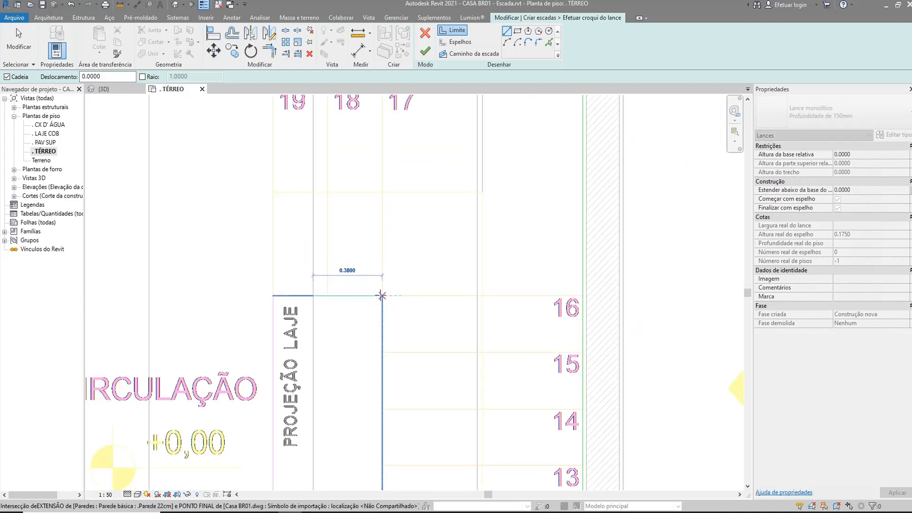
{"action": "left_click", "coordinate": [381, 295]}
- Continue the inner boundary along the flight to the riser 2 line, then 0.38 m across to the slab edge
{"action": "scroll", "coordinate": [389, 454], "scroll_direction": "down", "scroll_amount": 3}
{"action": "middle_click_drag", "start_coordinate": [389, 454], "coordinate": [388, 295]}
{"action": "scroll", "coordinate": [389, 296], "scroll_direction": "up", "scroll_amount": 3}
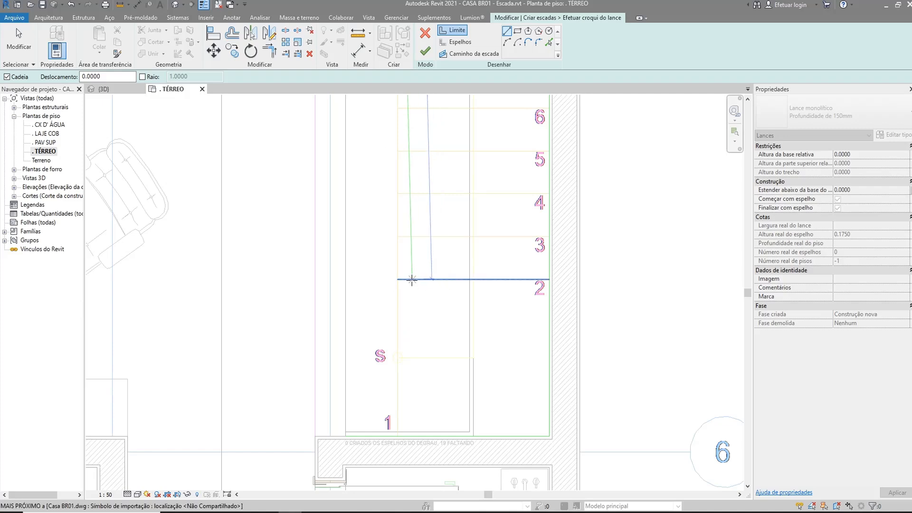
{"action": "left_click", "coordinate": [397, 279]}
{"action": "left_click", "coordinate": [345, 279]}
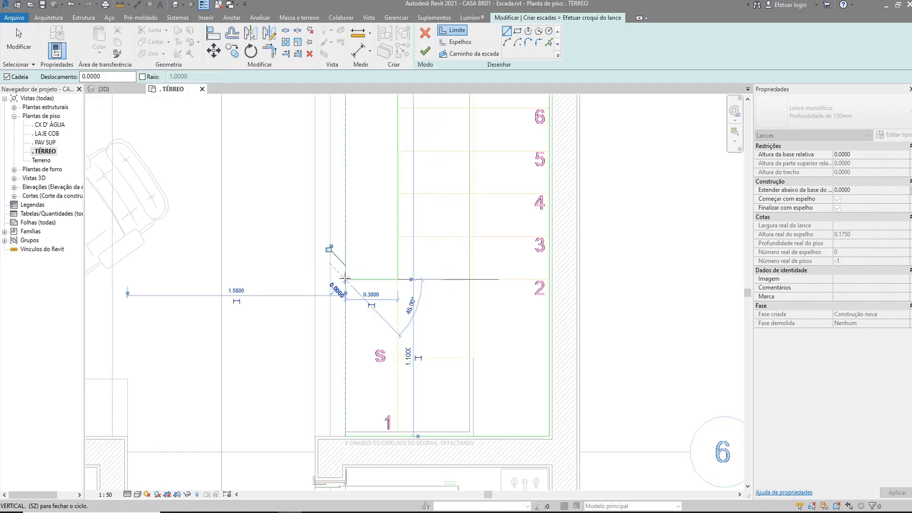
{"action": "left_click", "coordinate": [19, 42]}
- Place an aligned dimension between the slab edge and the plan's riser line 18, above the upper boundary
{"action": "middle_click_drag", "start_coordinate": [417, 258], "coordinate": [403, 283]}
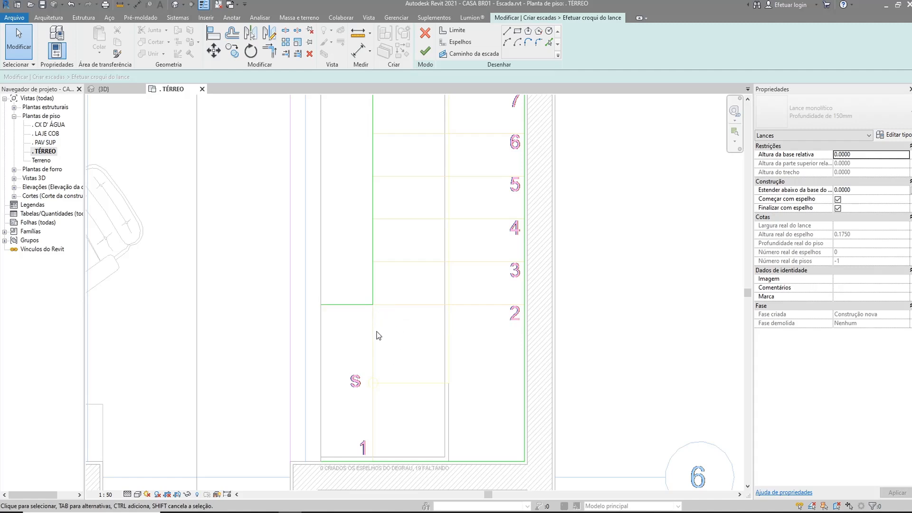
{"action": "scroll", "coordinate": [324, 311], "scroll_direction": "down", "scroll_amount": 2}
{"action": "middle_click_drag", "start_coordinate": [415, 301], "coordinate": [419, 341]}
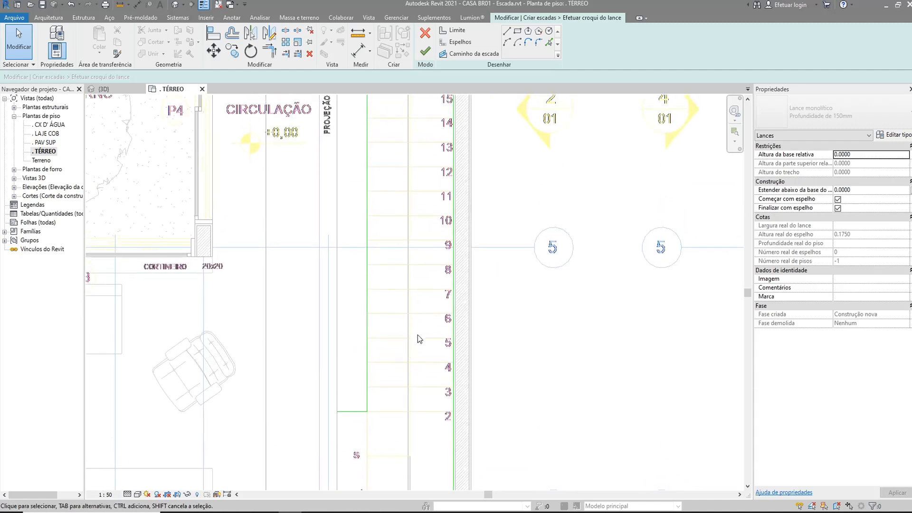
{"action": "scroll", "coordinate": [359, 226], "scroll_direction": "down", "scroll_amount": 2}
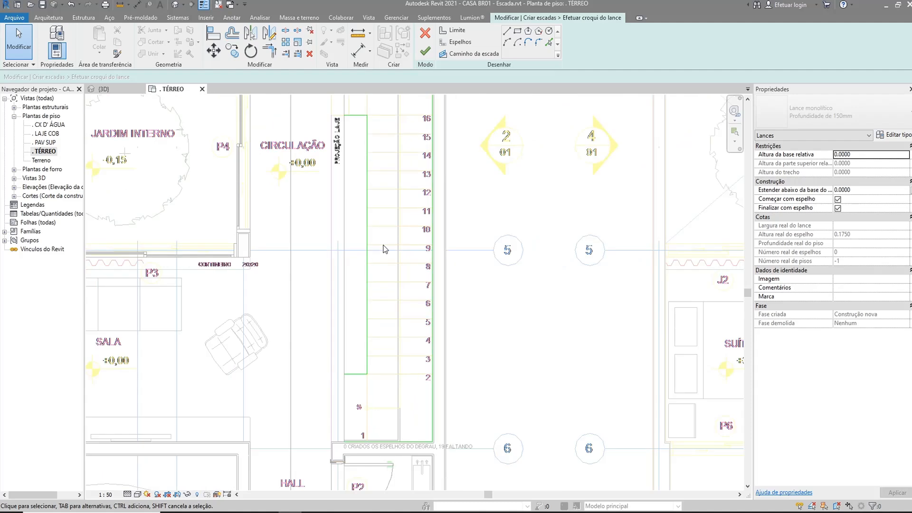
{"action": "middle_click_drag", "start_coordinate": [380, 237], "coordinate": [410, 276]}
{"action": "scroll", "coordinate": [364, 133], "scroll_direction": "up", "scroll_amount": 5}
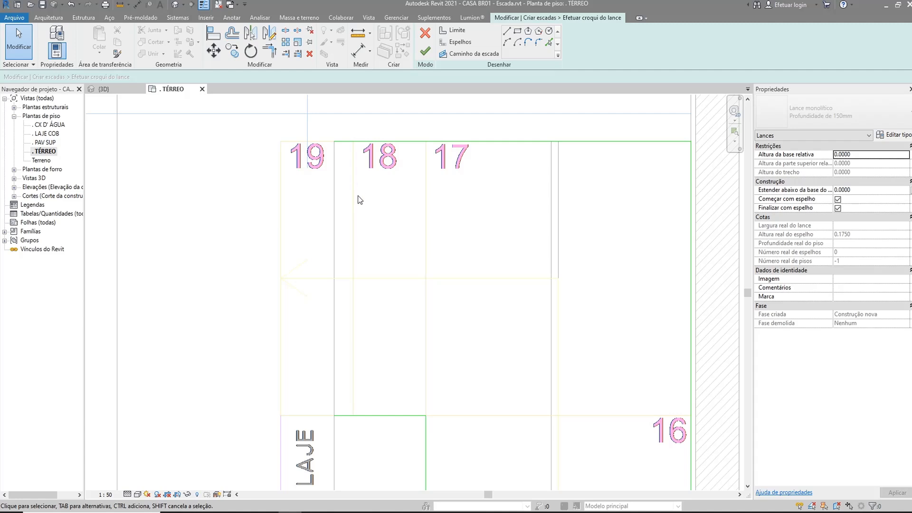
{"action": "scroll", "coordinate": [340, 201], "scroll_direction": "down", "scroll_amount": 1}
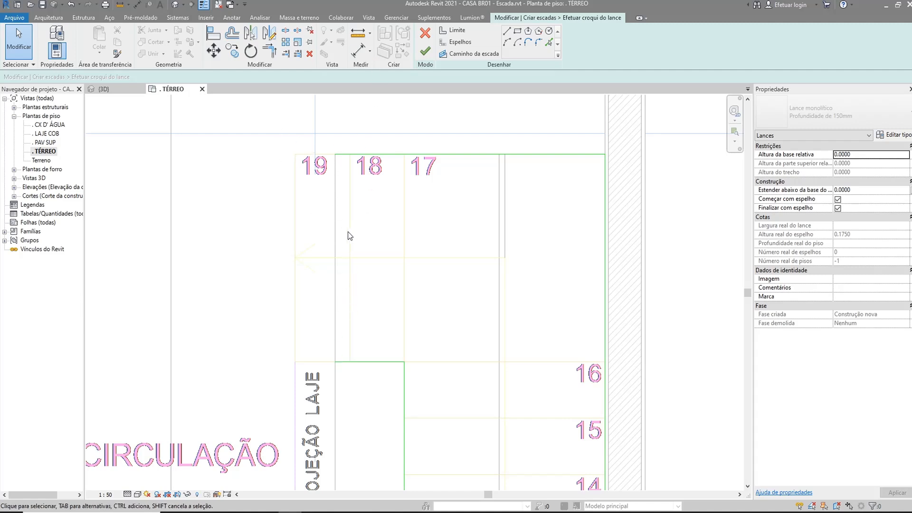
{"action": "left_click", "coordinate": [358, 50]}
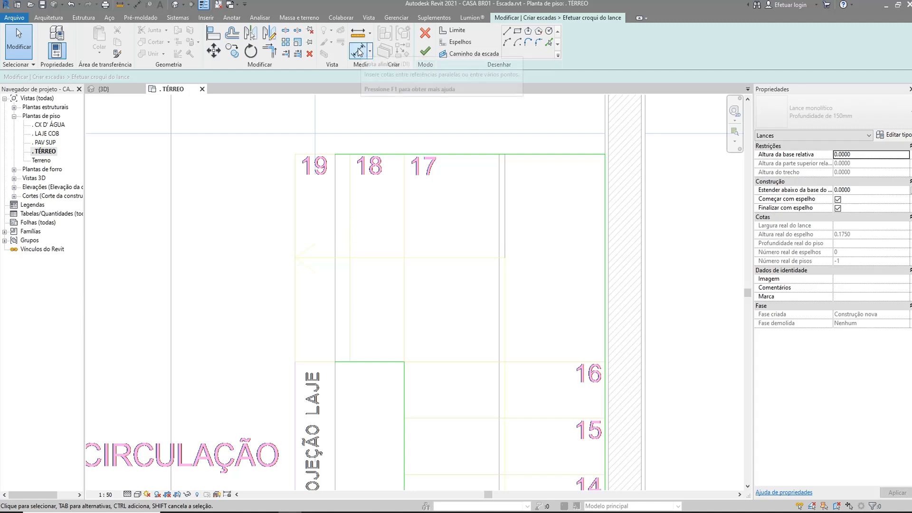
{"action": "left_click", "coordinate": [336, 214]}
{"action": "left_click", "coordinate": [352, 212]}
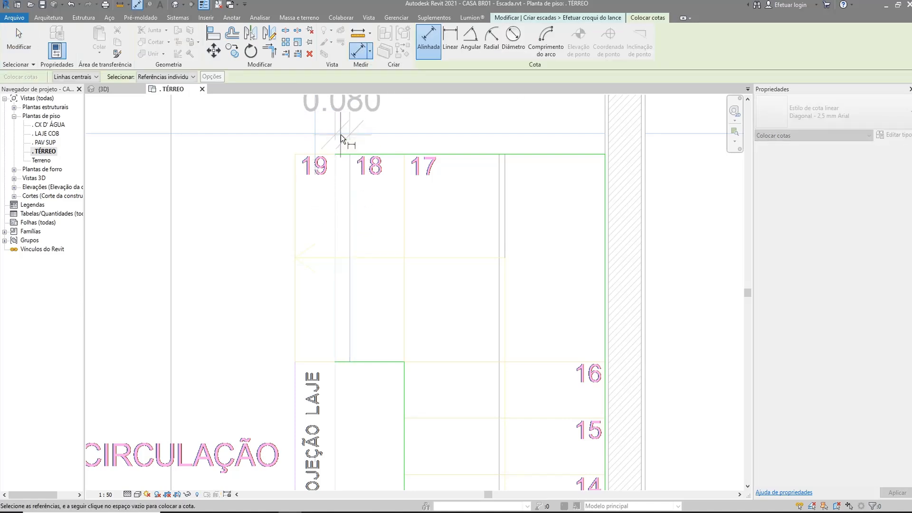
{"action": "middle_click_drag", "start_coordinate": [347, 163], "coordinate": [350, 216]}
{"action": "left_click", "coordinate": [355, 161]}
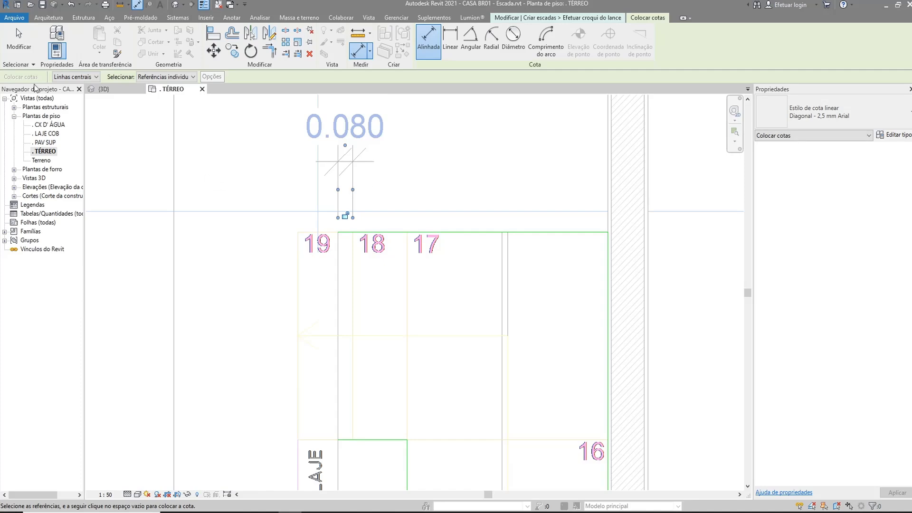
{"action": "left_click", "coordinate": [17, 49]}
- Set the long inner boundary line's distance from the outer wall-side boundary to 1.18 m and check its offset from the slab edge
{"action": "scroll", "coordinate": [301, 183], "scroll_direction": "down", "scroll_amount": 2}
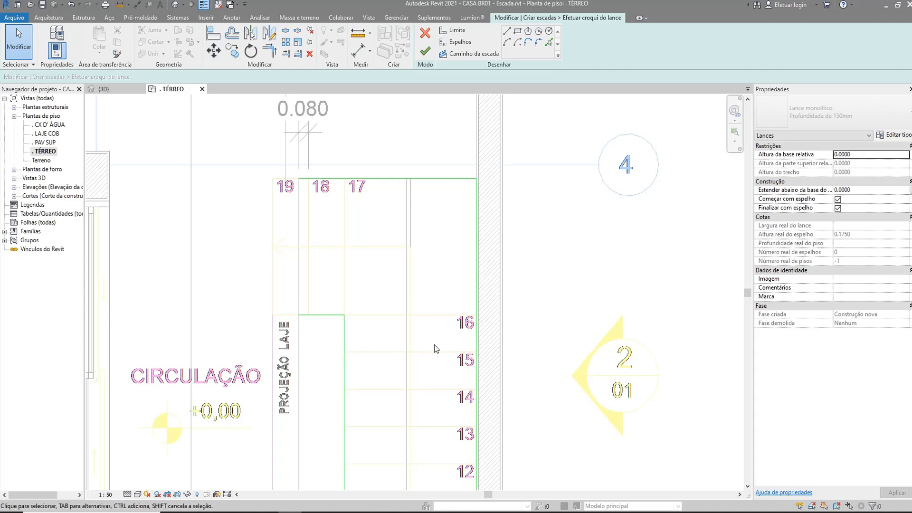
{"action": "left_click", "coordinate": [345, 332]}
{"action": "scroll", "coordinate": [451, 330], "scroll_direction": "up", "scroll_amount": 3}
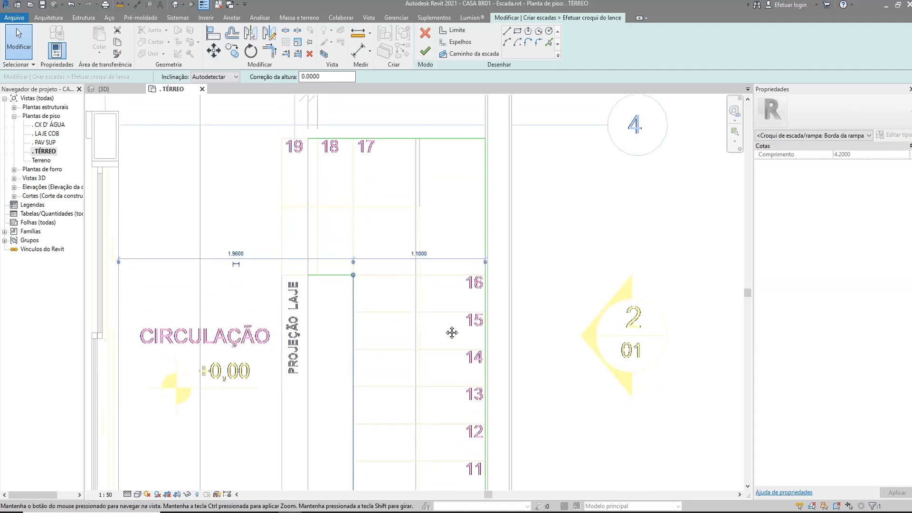
{"action": "scroll", "coordinate": [405, 309], "scroll_direction": "down", "scroll_amount": 1}
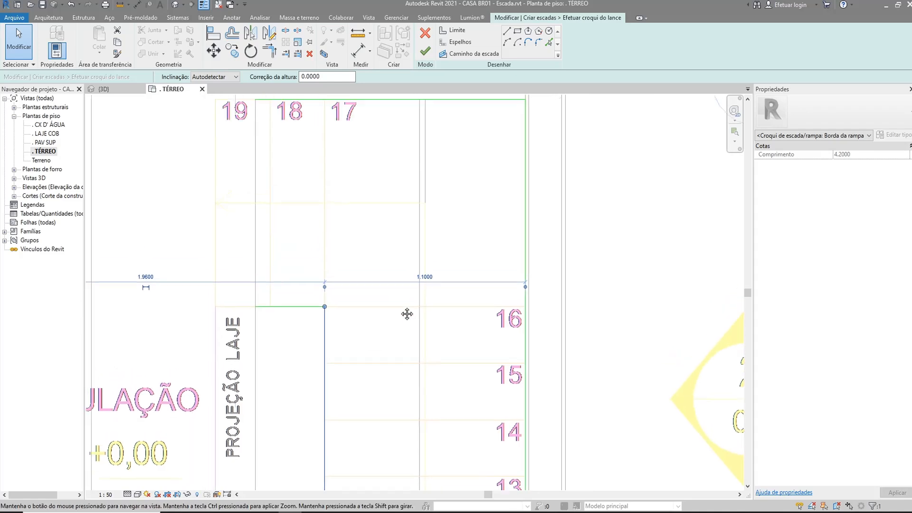
{"action": "left_click", "coordinate": [437, 303]}
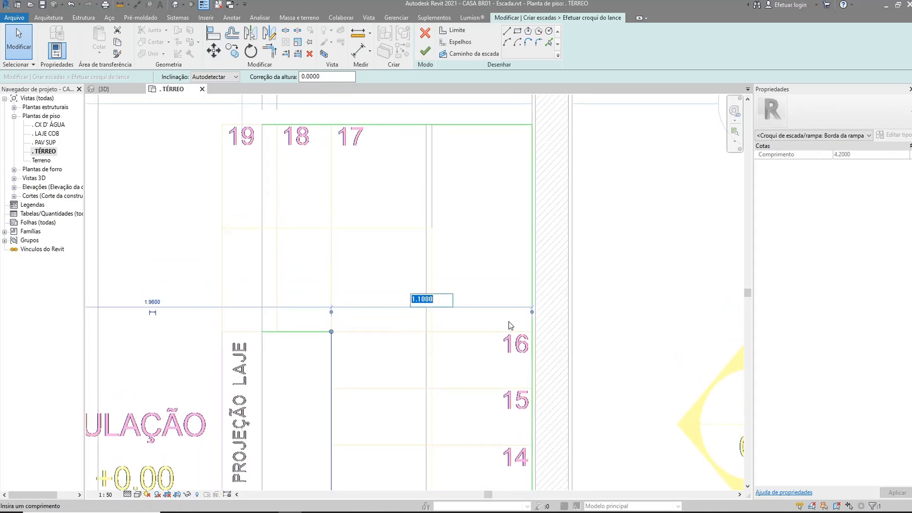
{"action": "type", "text": "1.1"}
{"action": "key", "text": "Return"}
{"action": "left_click", "coordinate": [338, 299]}
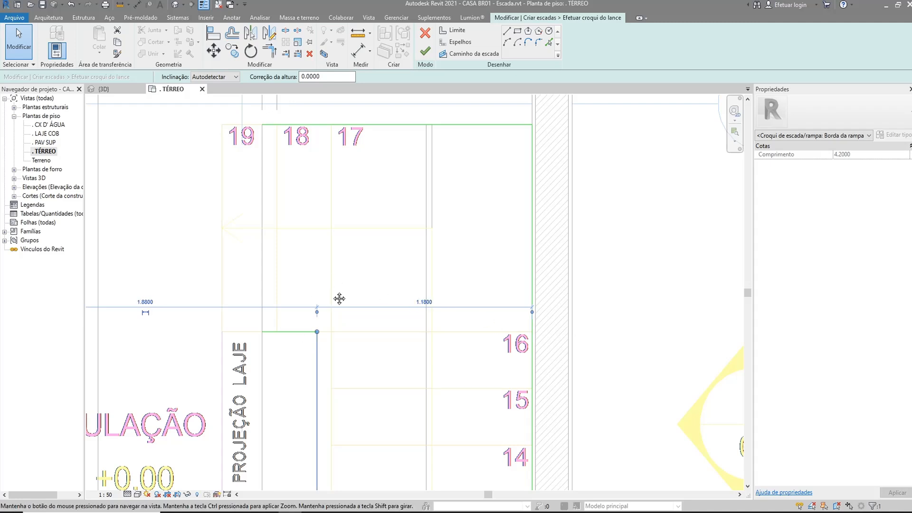
{"action": "middle_click_drag", "start_coordinate": [201, 239], "coordinate": [212, 289]}
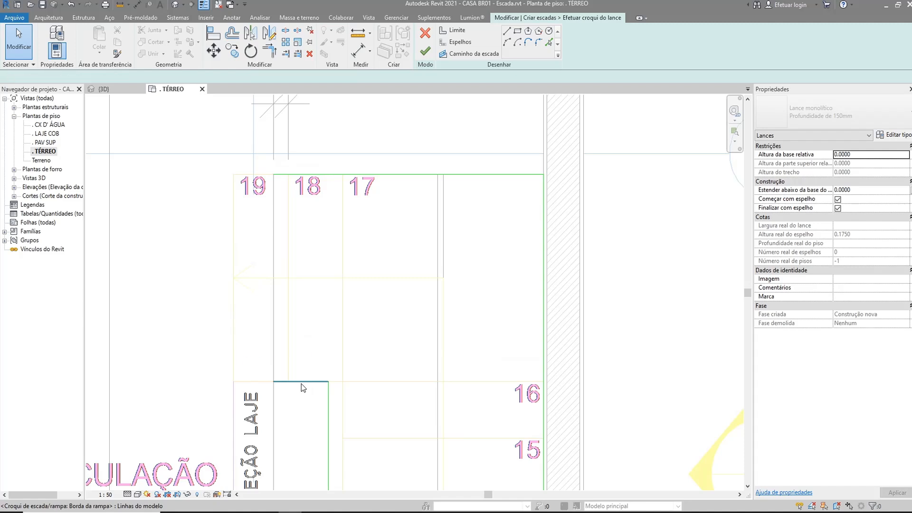
{"action": "left_click", "coordinate": [328, 390]}
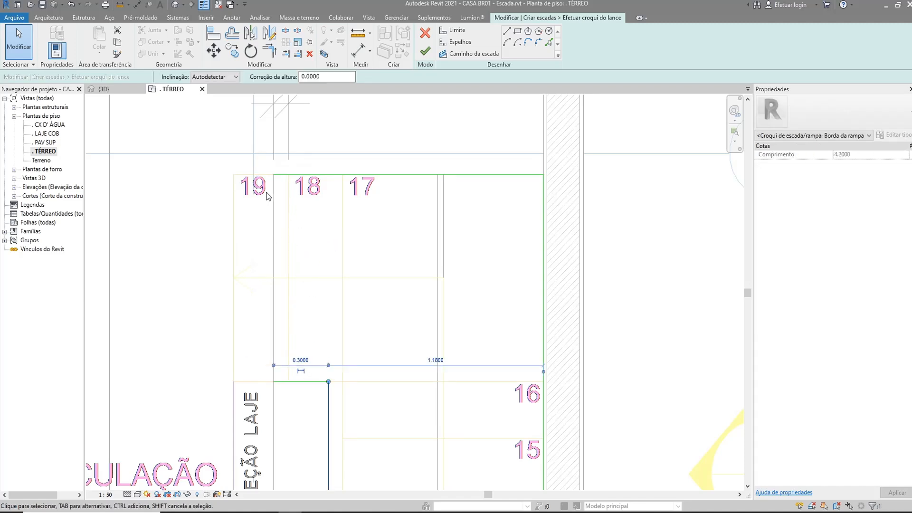
{"action": "left_click", "coordinate": [178, 248]}
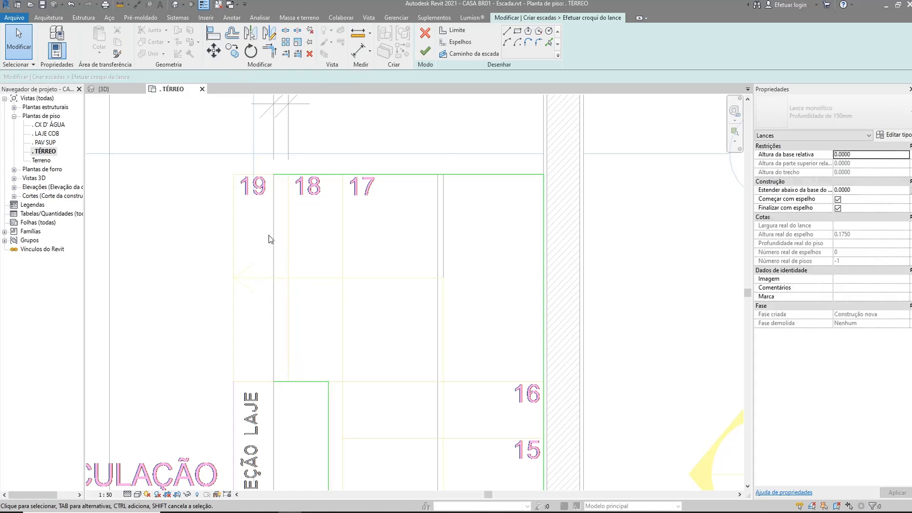
- Draw the first riser line beside step 1, from the lower boundary's end to the inner boundary's end at the riser 2 level
{"action": "scroll", "coordinate": [285, 224], "scroll_direction": "down", "scroll_amount": 1}
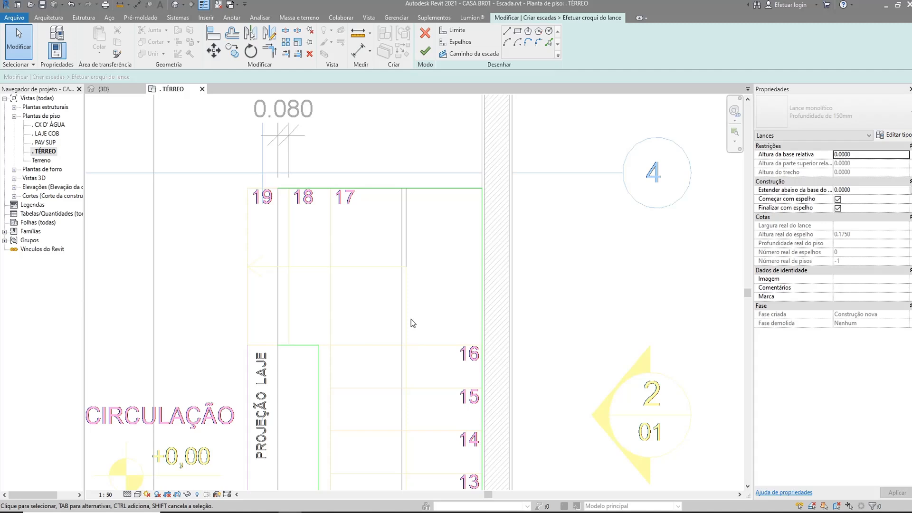
{"action": "left_click", "coordinate": [463, 45]}
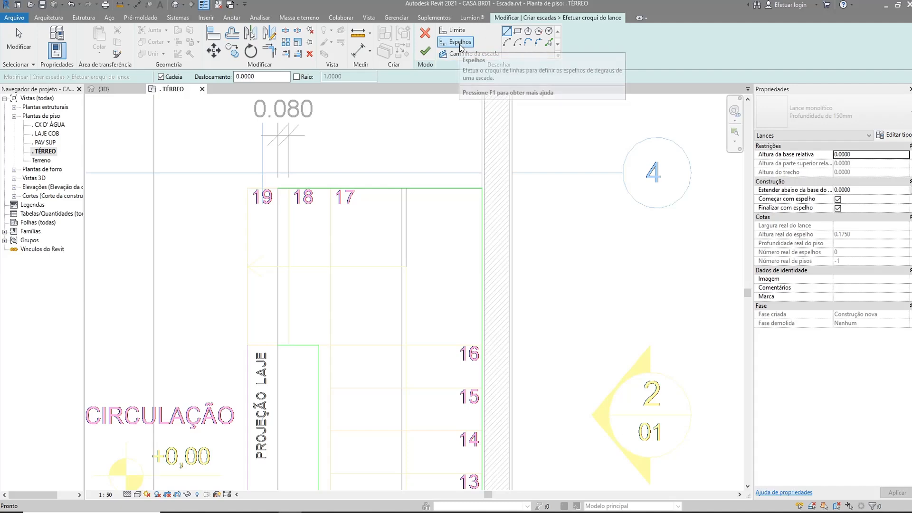
{"action": "left_click", "coordinate": [509, 33]}
{"action": "scroll", "coordinate": [469, 105], "scroll_direction": "down", "scroll_amount": 4}
{"action": "middle_click_drag", "start_coordinate": [445, 265], "coordinate": [457, 60]}
{"action": "scroll", "coordinate": [424, 304], "scroll_direction": "down", "scroll_amount": 1}
{"action": "scroll", "coordinate": [390, 430], "scroll_direction": "up", "scroll_amount": 6}
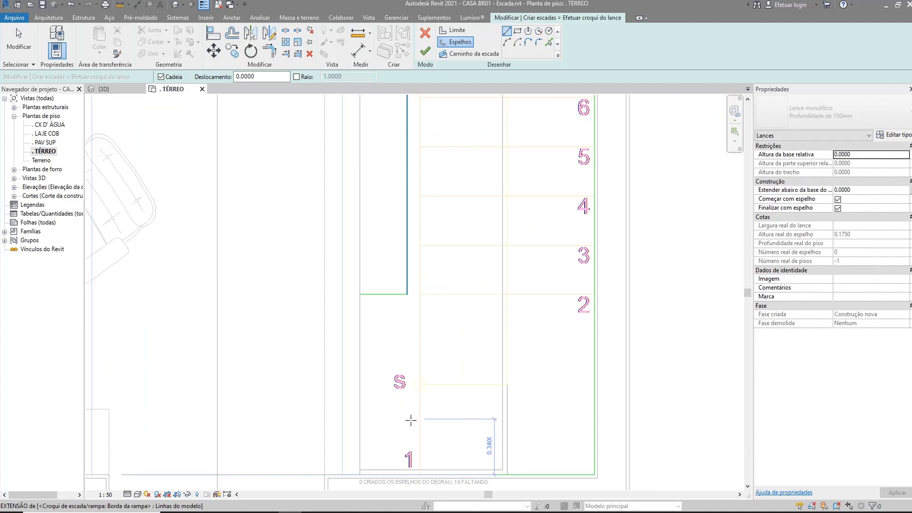
{"action": "left_click", "coordinate": [347, 425]}
{"action": "middle_click_drag", "start_coordinate": [360, 407], "coordinate": [352, 460]}
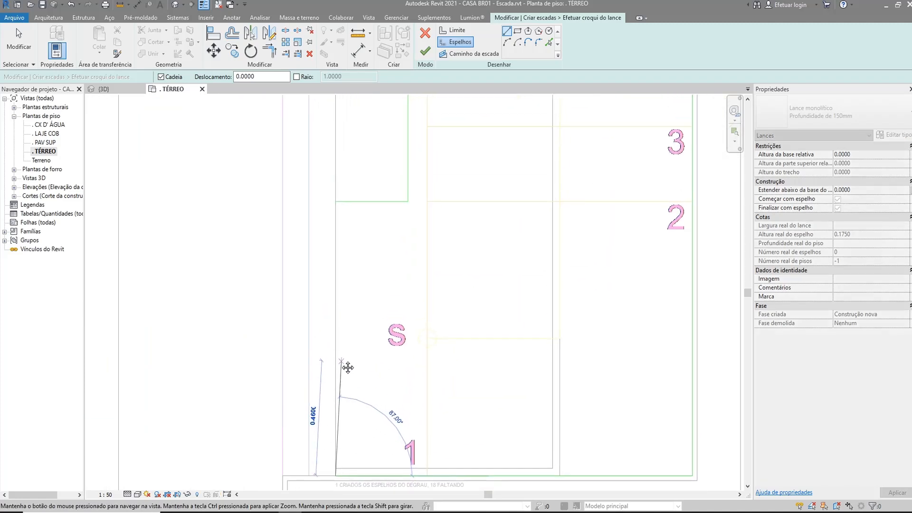
{"action": "left_click", "coordinate": [335, 202]}
{"action": "scroll", "coordinate": [349, 244], "scroll_direction": "down", "scroll_amount": 1}
{"action": "middle_click_drag", "start_coordinate": [407, 256], "coordinate": [372, 281]}
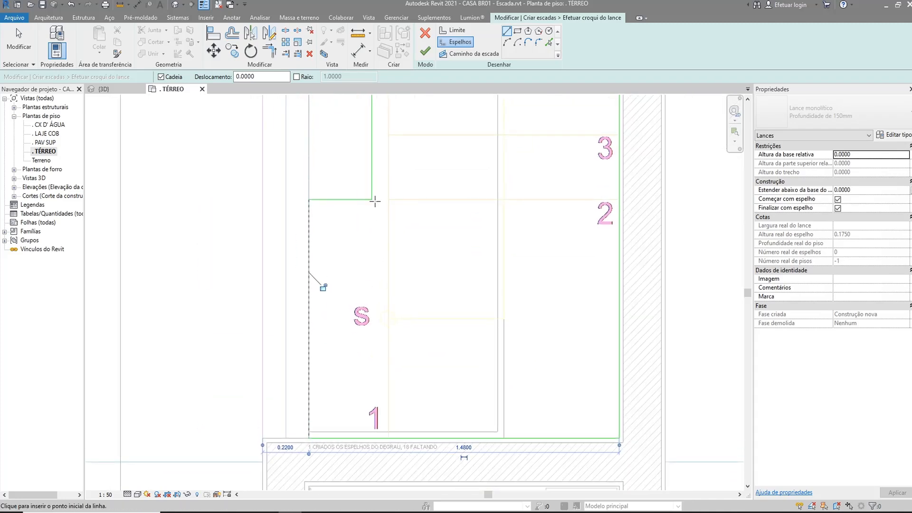
- Draw the next riser line from the lower boundary up to the inner corner, then the riser 2 line across to the wall-side boundary
{"action": "left_click", "coordinate": [371, 437]}
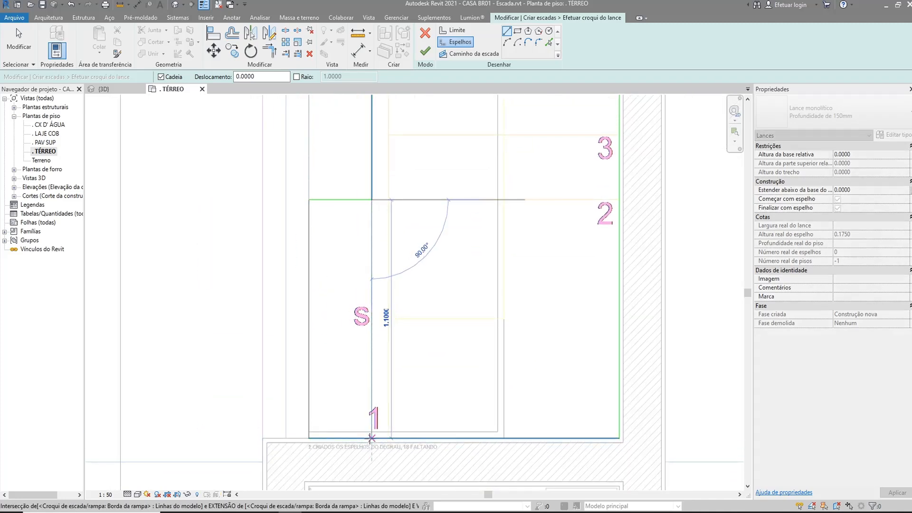
{"action": "middle_click_drag", "start_coordinate": [400, 222], "coordinate": [387, 252]}
{"action": "left_click", "coordinate": [357, 230]}
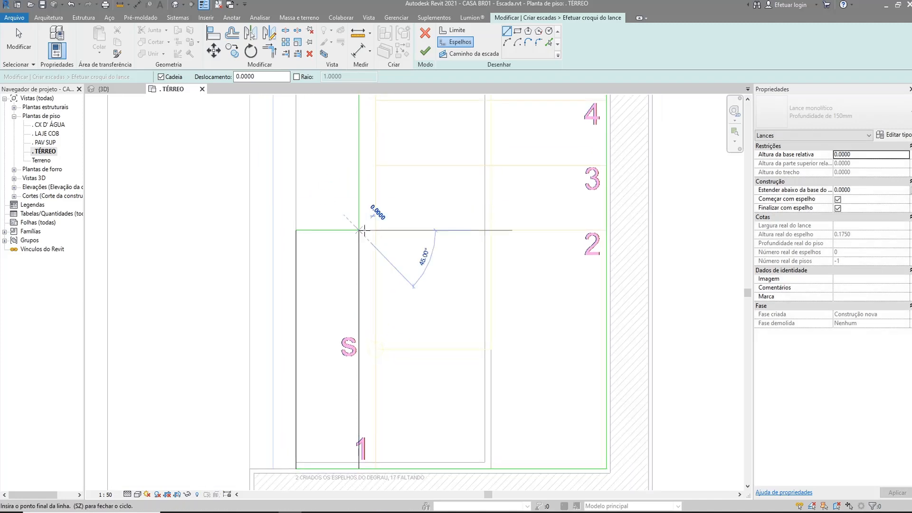
{"action": "left_click", "coordinate": [603, 230]}
- Draw the riser lines for steps 3 to 6 across the flight between the wall-side and inner boundaries, following the plan's step lines
{"action": "middle_click_drag", "start_coordinate": [472, 273], "coordinate": [444, 368]}
{"action": "left_click", "coordinate": [578, 259]}
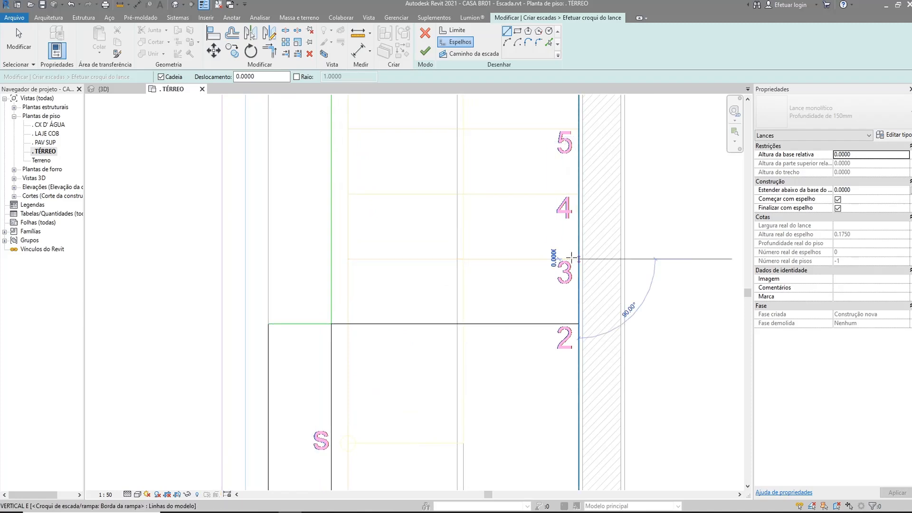
{"action": "left_click", "coordinate": [332, 258]}
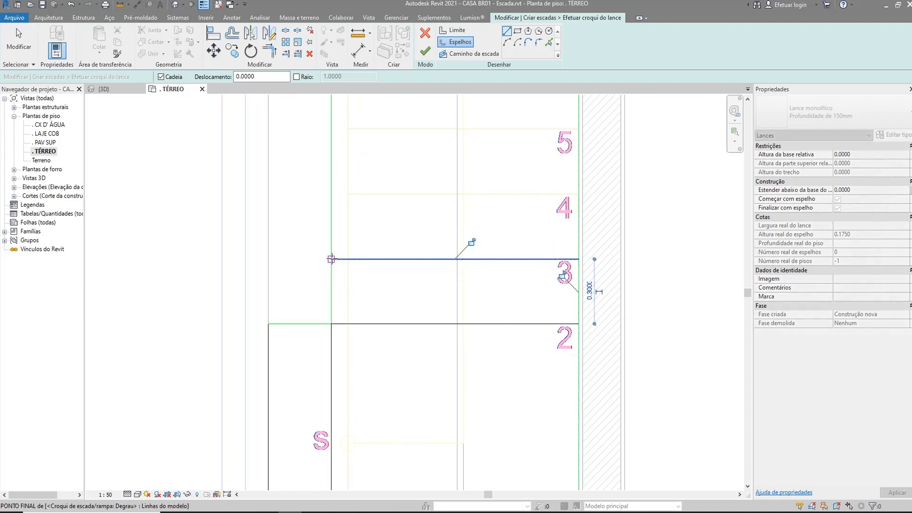
{"action": "left_click", "coordinate": [574, 193]}
{"action": "left_click", "coordinate": [331, 194]}
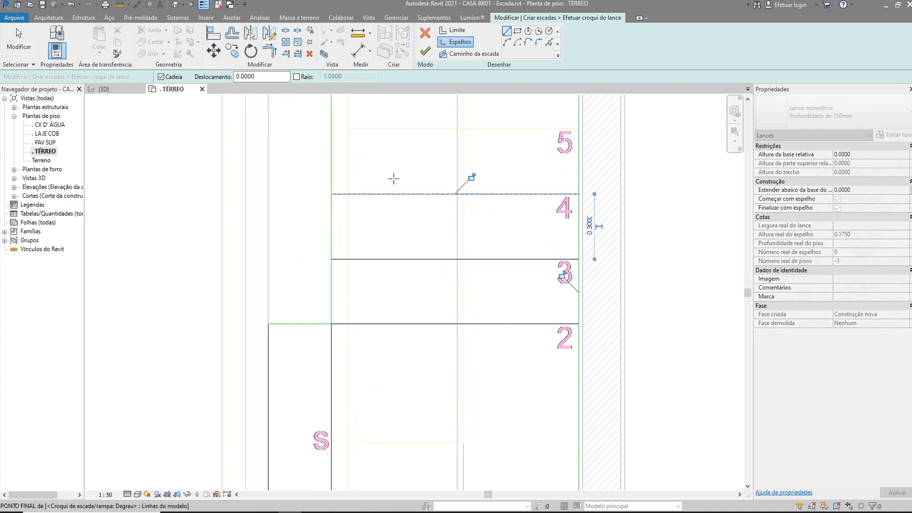
{"action": "middle_click_drag", "start_coordinate": [535, 149], "coordinate": [513, 278]}
{"action": "left_click", "coordinate": [561, 259]}
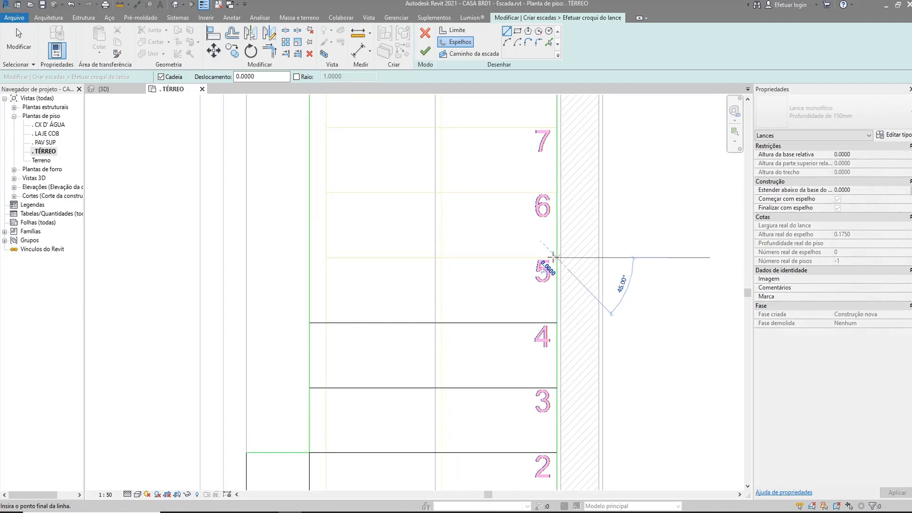
{"action": "left_click", "coordinate": [306, 257]}
{"action": "left_click", "coordinate": [556, 192]}
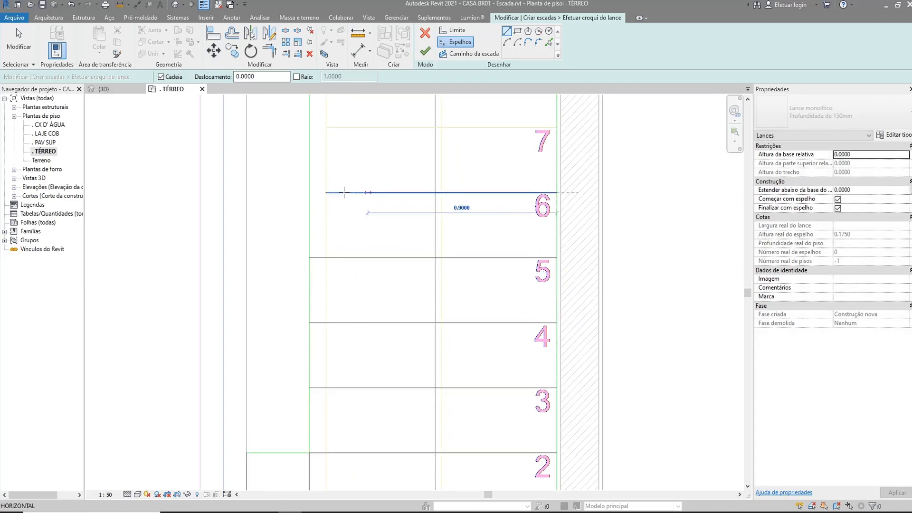
{"action": "left_click", "coordinate": [309, 193]}
- Draw the riser lines for steps 7, 8 and 9 across the flight, from the wall-side boundary to the inner boundary
{"action": "middle_click_drag", "start_coordinate": [421, 210], "coordinate": [396, 315]}
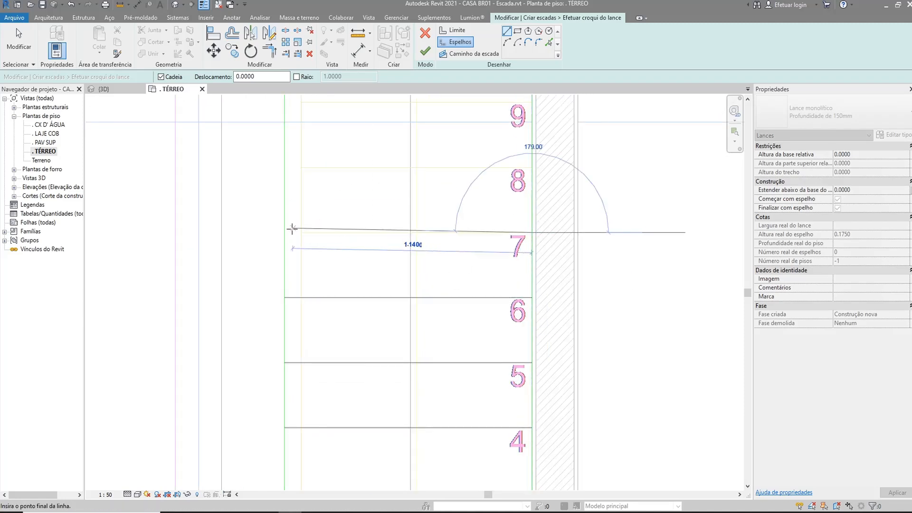
{"action": "left_click", "coordinate": [284, 232]}
{"action": "middle_click_drag", "start_coordinate": [381, 192], "coordinate": [376, 266]}
{"action": "left_click", "coordinate": [526, 259]}
{"action": "left_click", "coordinate": [280, 240]}
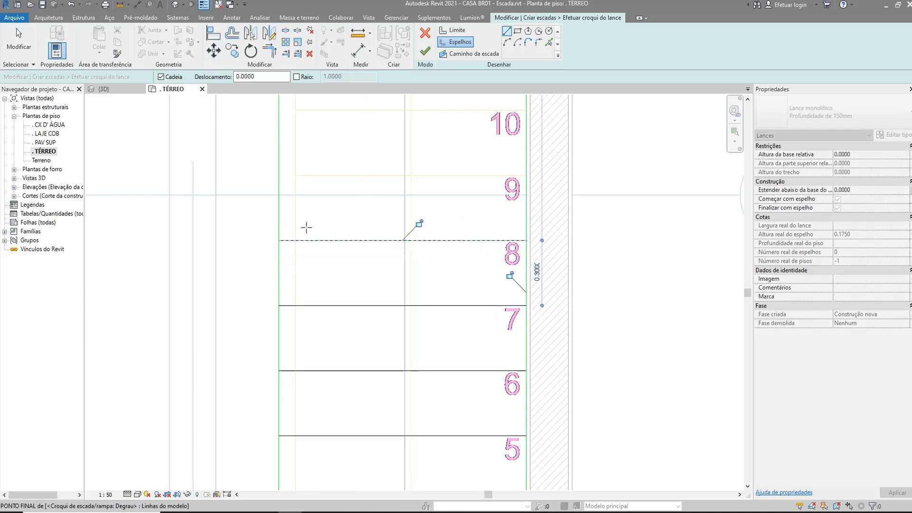
{"action": "middle_click_drag", "start_coordinate": [418, 216], "coordinate": [437, 309]}
{"action": "left_click", "coordinate": [525, 175]}
{"action": "left_click", "coordinate": [302, 269]}
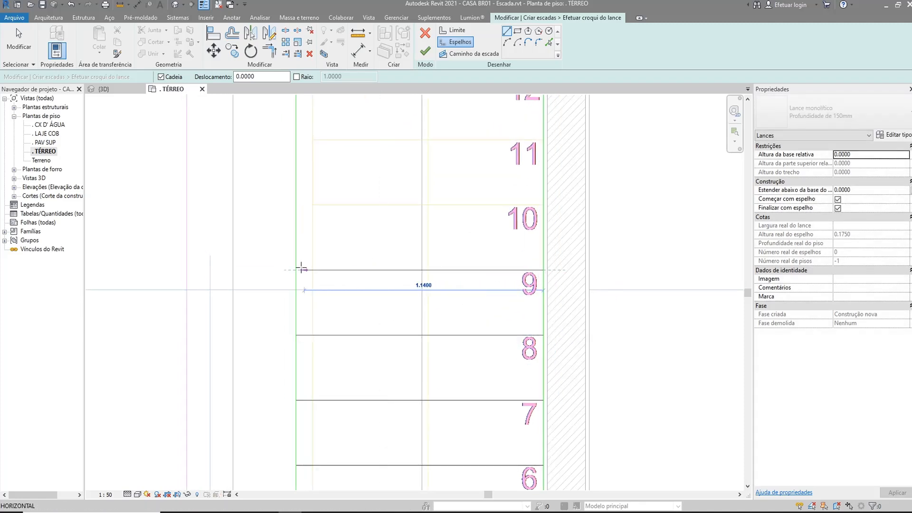
- Draw the riser lines for steps 10 to 13 over the plan's step lines, spanning 1.18 m between the boundaries
{"action": "scroll", "coordinate": [302, 269], "scroll_direction": "up", "scroll_amount": 2}
{"action": "middle_click_drag", "start_coordinate": [567, 191], "coordinate": [507, 277]}
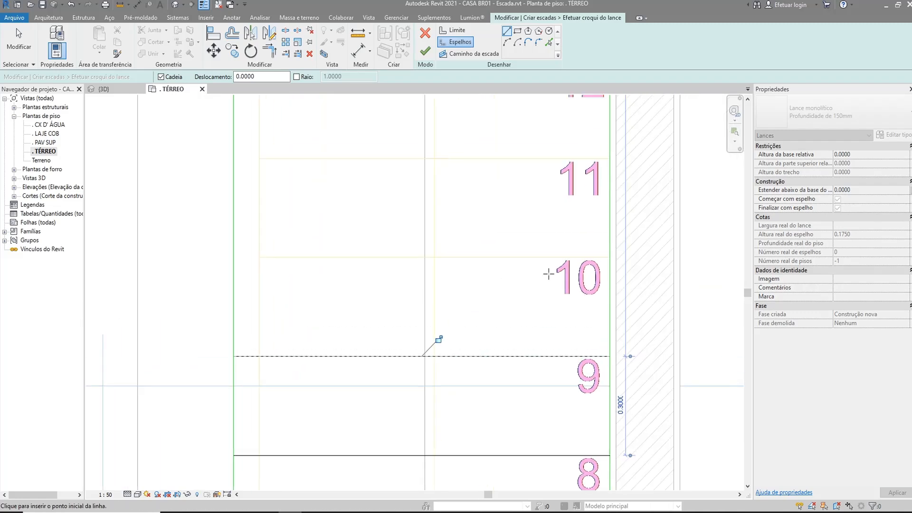
{"action": "left_click", "coordinate": [609, 257]}
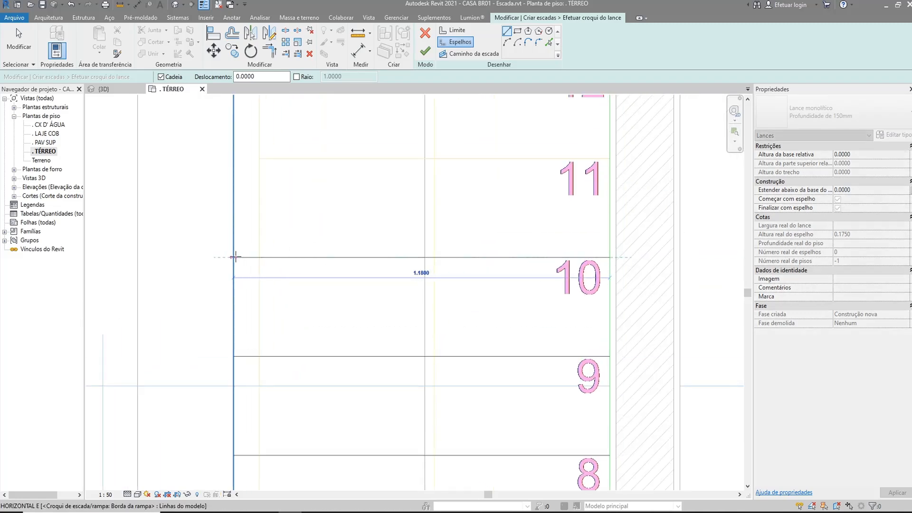
{"action": "left_click", "coordinate": [233, 257]}
{"action": "middle_click_drag", "start_coordinate": [413, 226], "coordinate": [382, 295]}
{"action": "left_click", "coordinate": [610, 159]}
{"action": "left_click", "coordinate": [204, 227]}
{"action": "middle_click_drag", "start_coordinate": [305, 211], "coordinate": [298, 294]}
{"action": "left_click", "coordinate": [572, 210]}
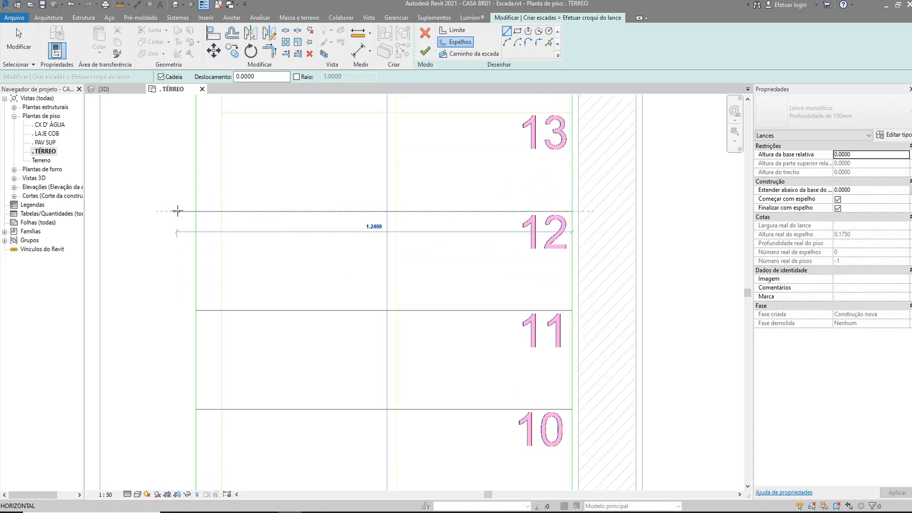
{"action": "left_click", "coordinate": [194, 211]}
{"action": "middle_click_drag", "start_coordinate": [399, 215], "coordinate": [402, 318]}
{"action": "left_click", "coordinate": [572, 216]}
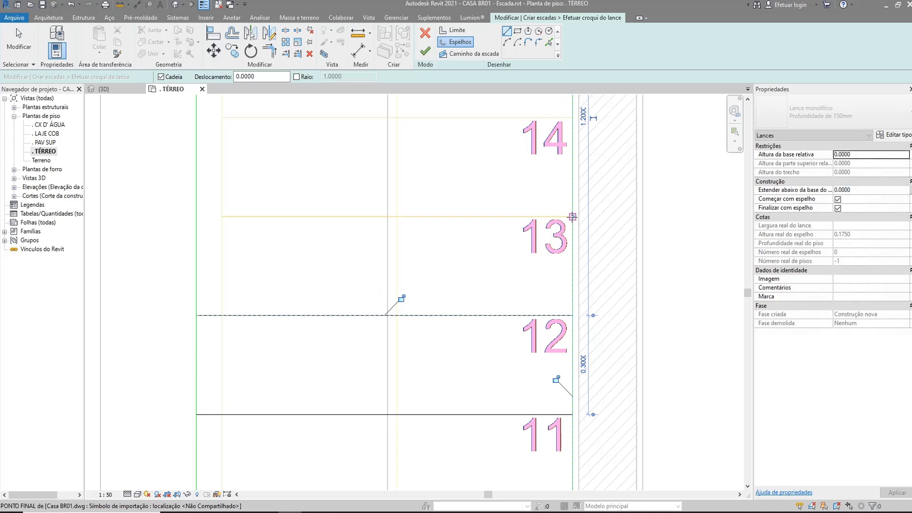
{"action": "left_click", "coordinate": [195, 217]}
- Draw the riser lines for steps 14, 15 and 16 across the flight, with riser 16 at the inner boundary's upper corner
{"action": "middle_click_drag", "start_coordinate": [321, 213], "coordinate": [330, 322]}
{"action": "left_click", "coordinate": [581, 227]}
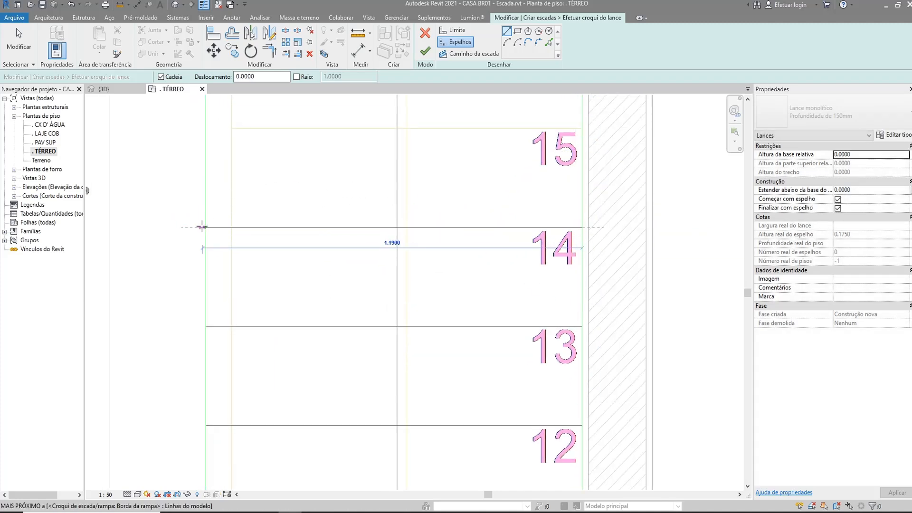
{"action": "left_click", "coordinate": [205, 227]}
{"action": "scroll", "coordinate": [499, 173], "scroll_direction": "down", "scroll_amount": 1}
{"action": "middle_click_drag", "start_coordinate": [500, 172], "coordinate": [493, 308]}
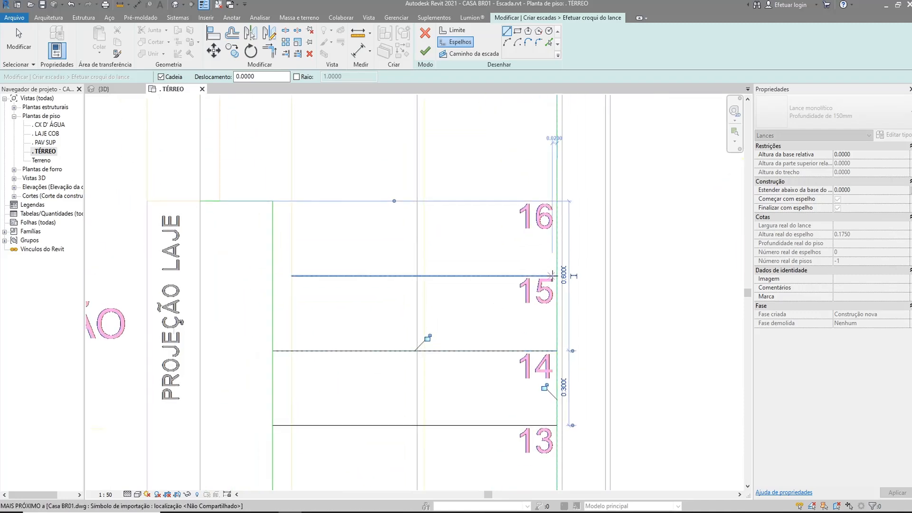
{"action": "left_click", "coordinate": [579, 276]}
{"action": "left_click", "coordinate": [272, 275]}
{"action": "middle_click_drag", "start_coordinate": [462, 239], "coordinate": [461, 324]}
{"action": "left_click", "coordinate": [551, 281]}
{"action": "left_click", "coordinate": [271, 281]}
- Draw the last two riser lines up to the upper boundary, from the inner corner and from the slab edge, and stop drawing
{"action": "scroll", "coordinate": [380, 249], "scroll_direction": "down", "scroll_amount": 2}
{"action": "middle_click_drag", "start_coordinate": [381, 249], "coordinate": [426, 350]}
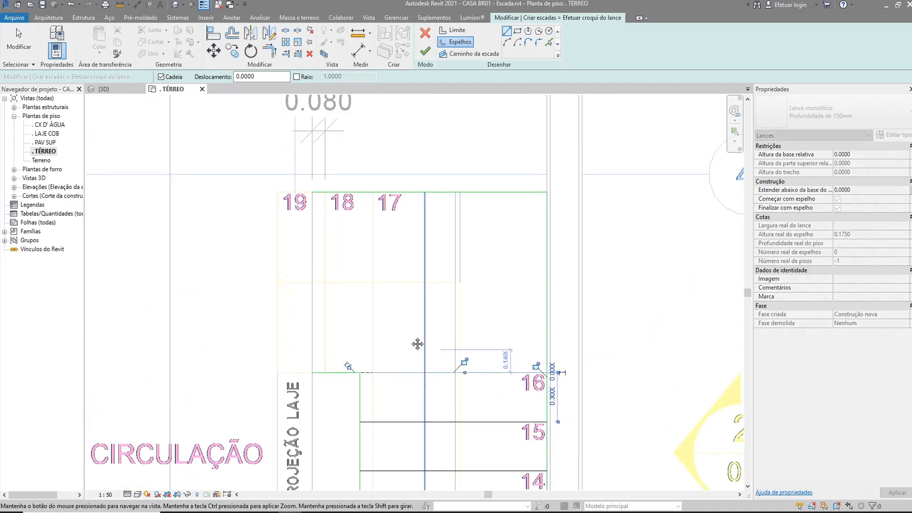
{"action": "left_click", "coordinate": [357, 371]}
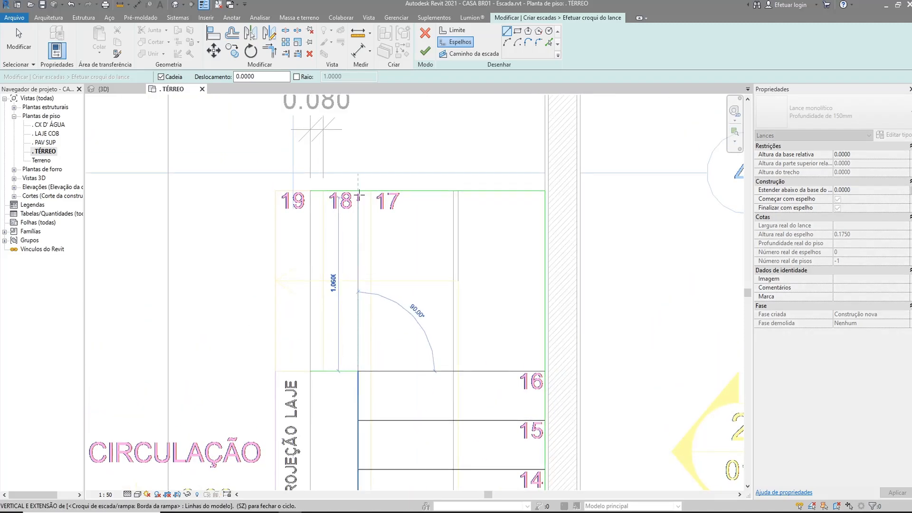
{"action": "left_click", "coordinate": [311, 371]}
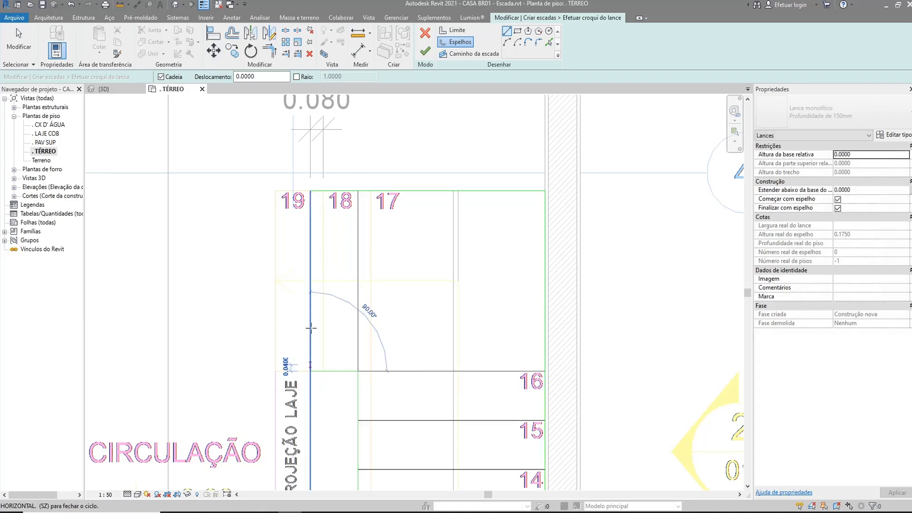
{"action": "left_click", "coordinate": [310, 191]}
{"action": "key", "text": "Escape"}
{"action": "key", "text": "Escape"}
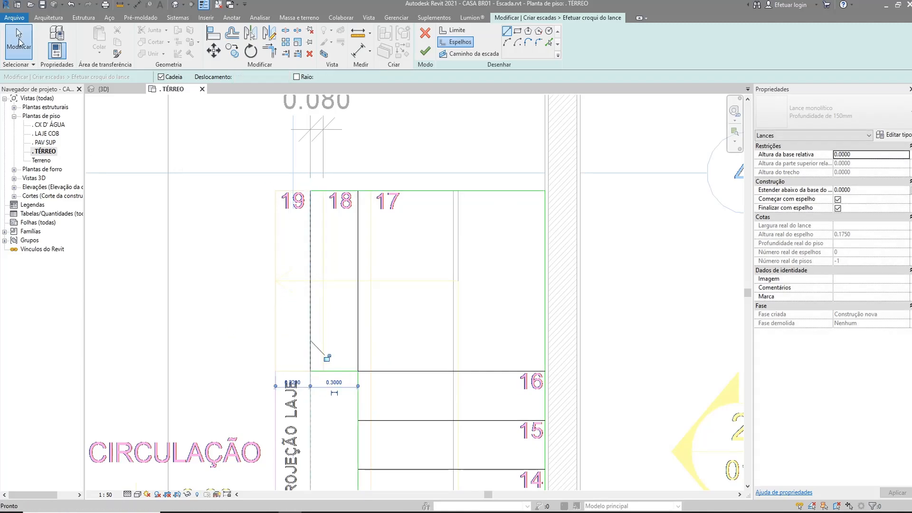
- Examine the final riser line at the slab edge and the risers along the whole flight down to step 1
{"action": "left_click", "coordinate": [311, 217]}
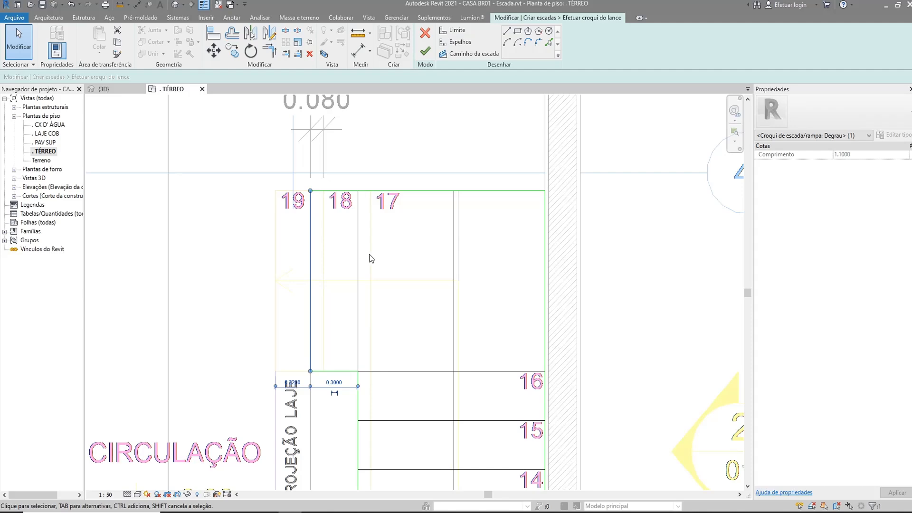
{"action": "scroll", "coordinate": [364, 256], "scroll_direction": "down", "scroll_amount": 2}
{"action": "key", "text": "Escape"}
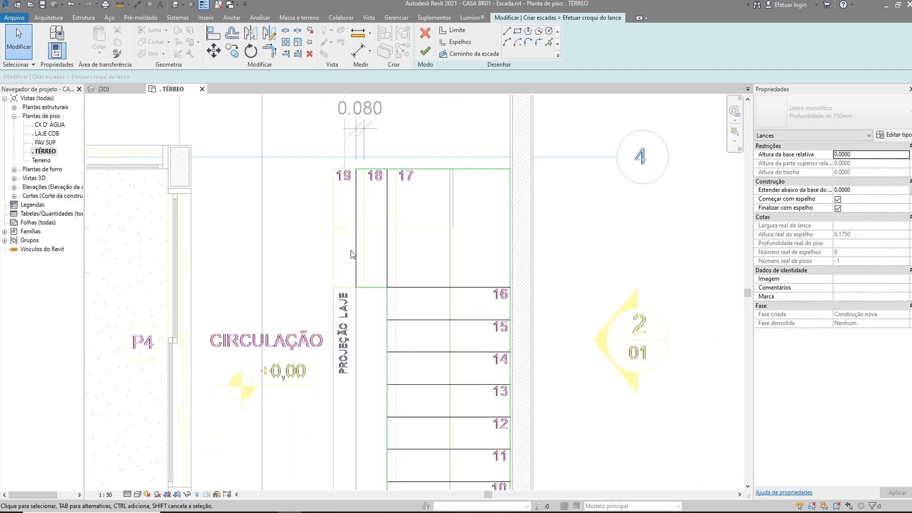
{"action": "scroll", "coordinate": [461, 219], "scroll_direction": "down", "scroll_amount": 3}
{"action": "middle_click_drag", "start_coordinate": [501, 321], "coordinate": [468, 215]}
{"action": "scroll", "coordinate": [461, 314], "scroll_direction": "down", "scroll_amount": 2}
{"action": "middle_click_drag", "start_coordinate": [460, 316], "coordinate": [465, 236]}
{"action": "scroll", "coordinate": [430, 342], "scroll_direction": "up", "scroll_amount": 2}
{"action": "scroll", "coordinate": [421, 382], "scroll_direction": "up", "scroll_amount": 1}
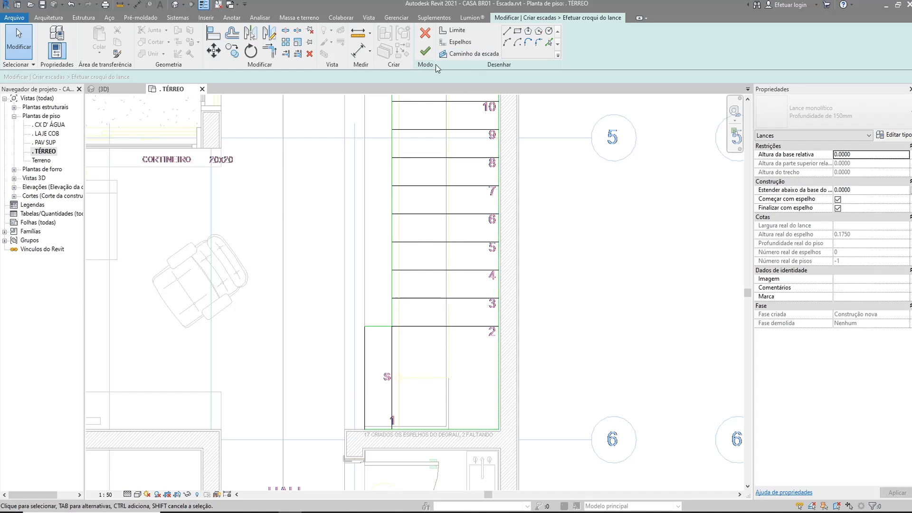
- Start the stair path at the first riser's midpoint and run it horizontally about 0.9 m to the flight's centre line
{"action": "left_click", "coordinate": [468, 55]}
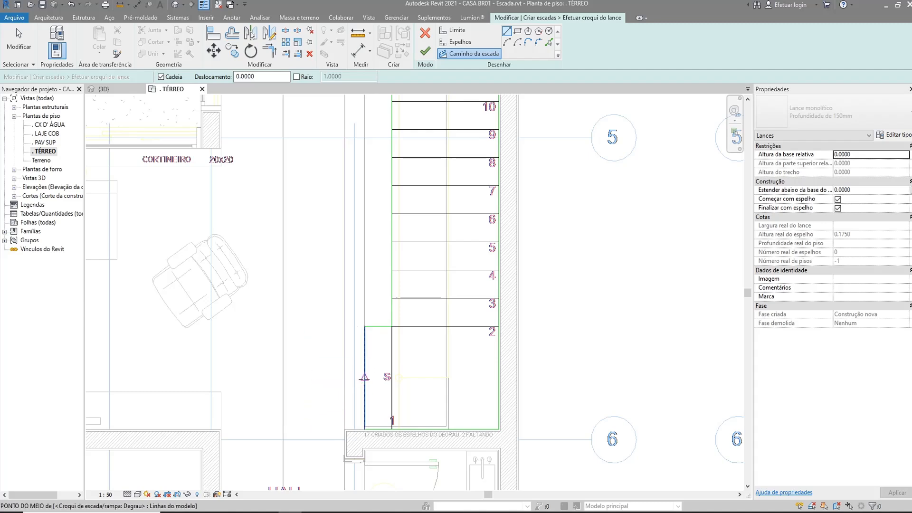
{"action": "left_click", "coordinate": [363, 377]}
{"action": "scroll", "coordinate": [398, 373], "scroll_direction": "up", "scroll_amount": 2}
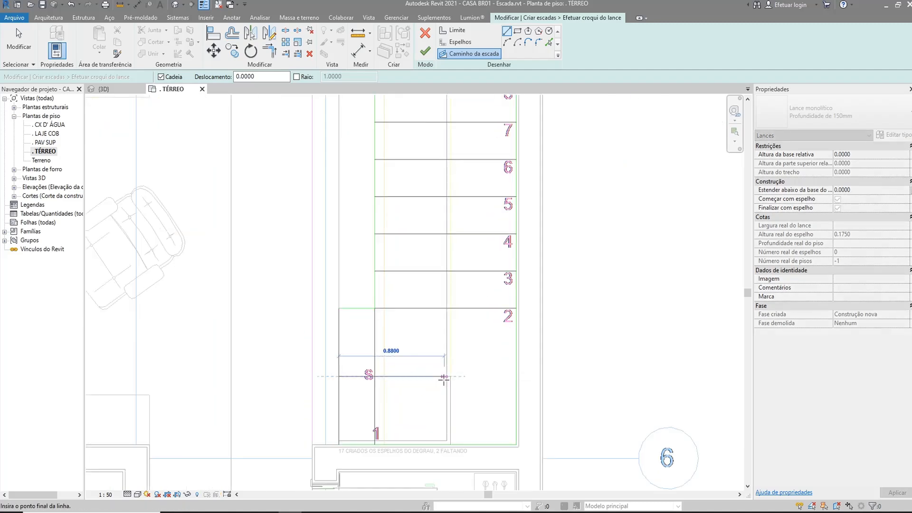
{"action": "left_click", "coordinate": [446, 376]}
- Continue the stair path up the flight's centre, then 0.90 m across to the last riser's midpoint, and stop drawing
{"action": "scroll", "coordinate": [445, 375], "scroll_direction": "down", "scroll_amount": 2}
{"action": "middle_click_drag", "start_coordinate": [433, 232], "coordinate": [423, 421]}
{"action": "middle_click_drag", "start_coordinate": [425, 264], "coordinate": [429, 368]}
{"action": "scroll", "coordinate": [434, 223], "scroll_direction": "up", "scroll_amount": 2}
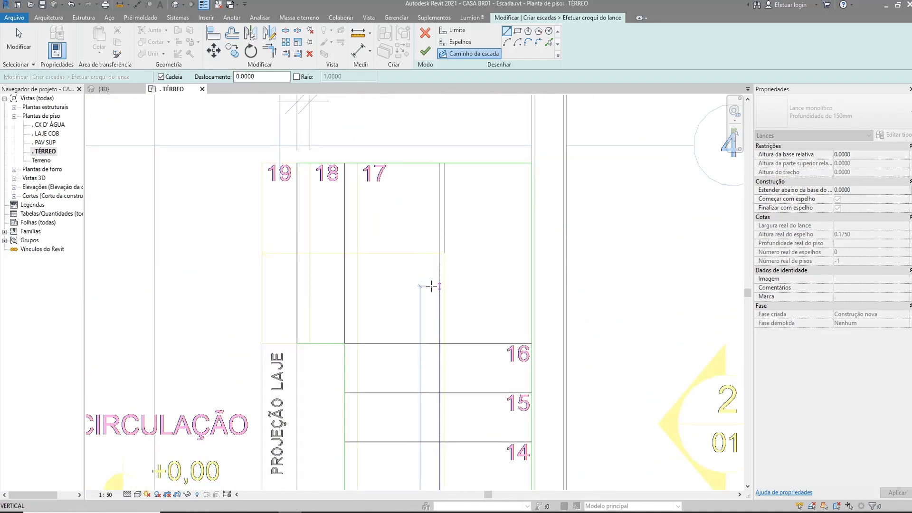
{"action": "left_click", "coordinate": [439, 253]}
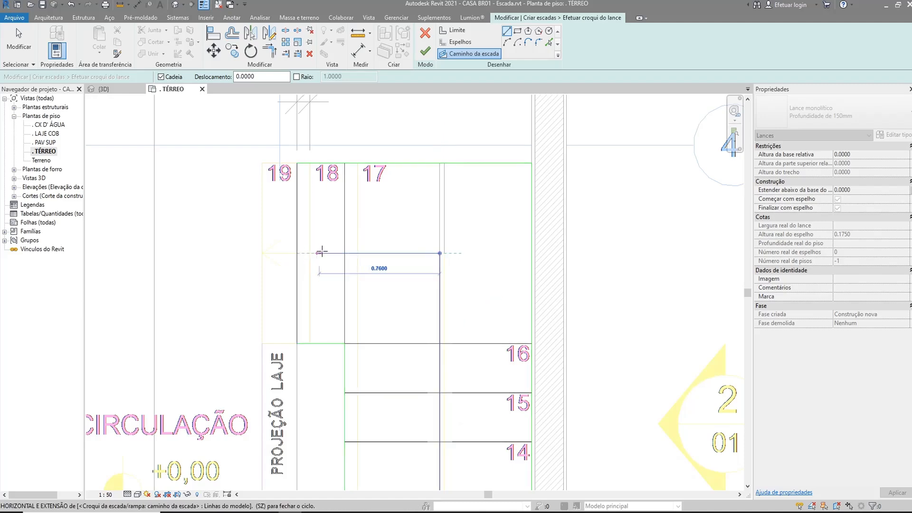
{"action": "scroll", "coordinate": [316, 255], "scroll_direction": "up", "scroll_amount": 1}
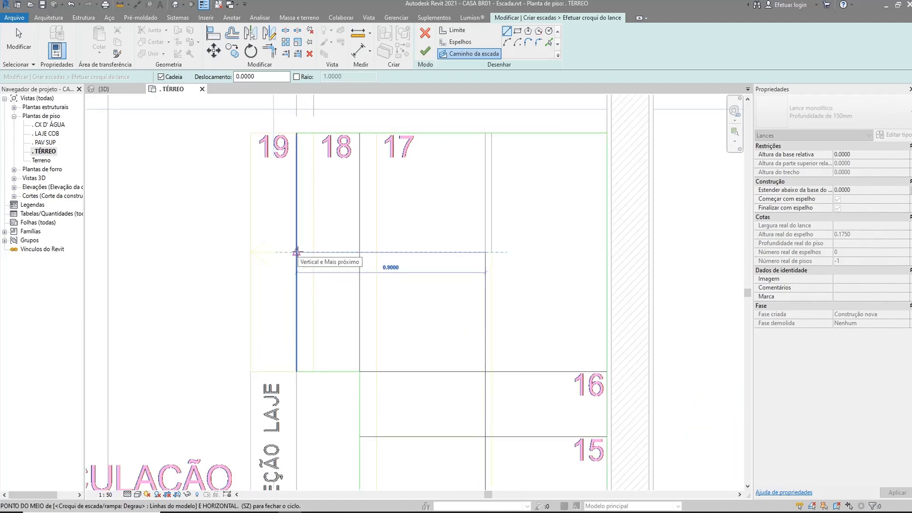
{"action": "left_click", "coordinate": [296, 252]}
{"action": "scroll", "coordinate": [346, 258], "scroll_direction": "down", "scroll_amount": 3}
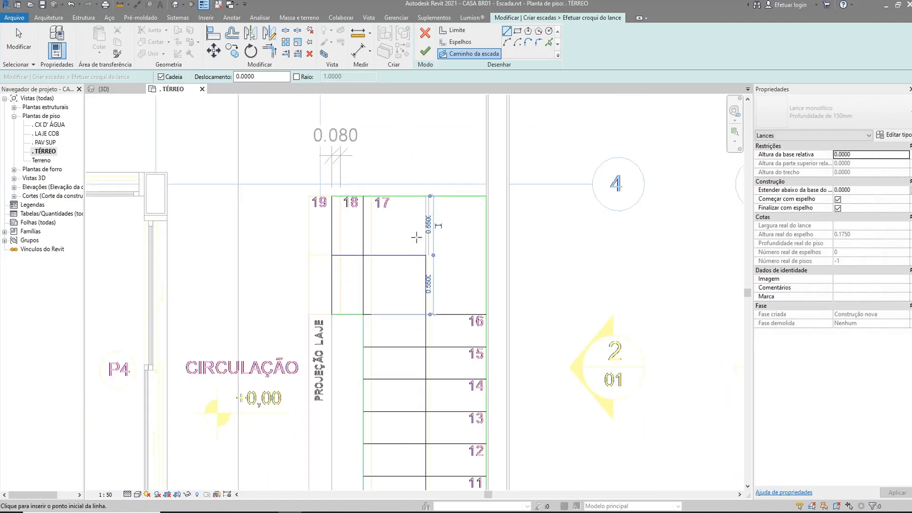
{"action": "left_click", "coordinate": [18, 49]}
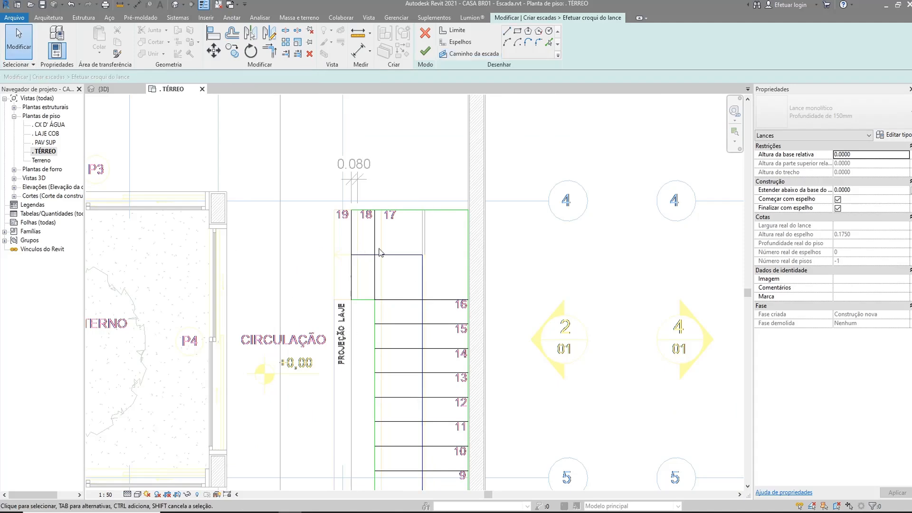
- Finish the run sketch and then the stair itself
{"action": "scroll", "coordinate": [444, 382], "scroll_direction": "down", "scroll_amount": 3}
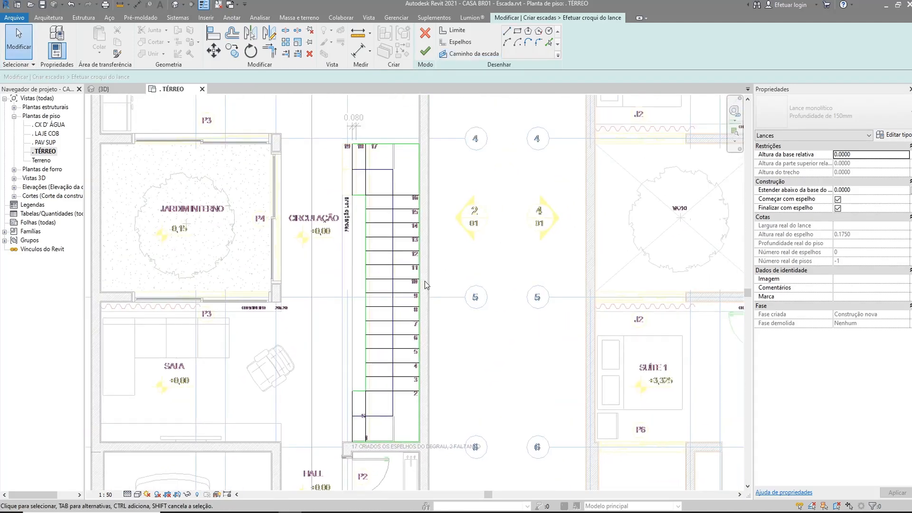
{"action": "left_click", "coordinate": [430, 54]}
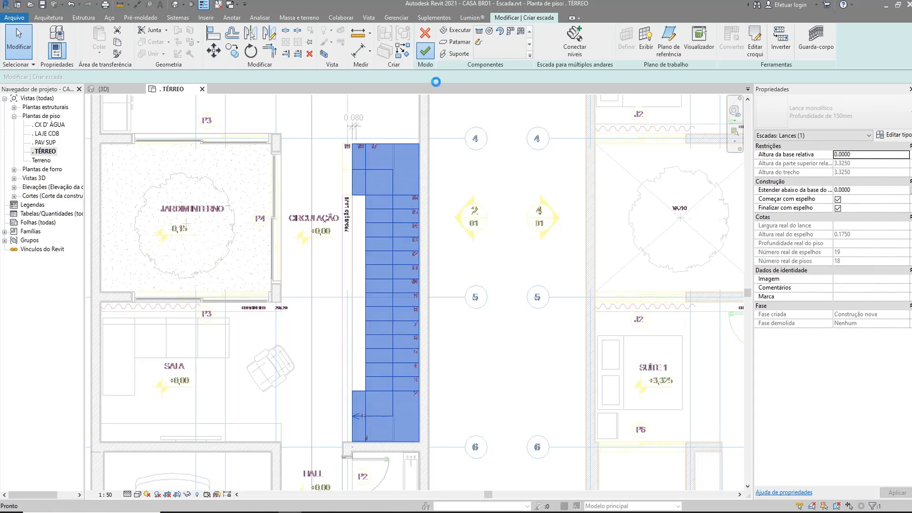
{"action": "left_click", "coordinate": [426, 54]}
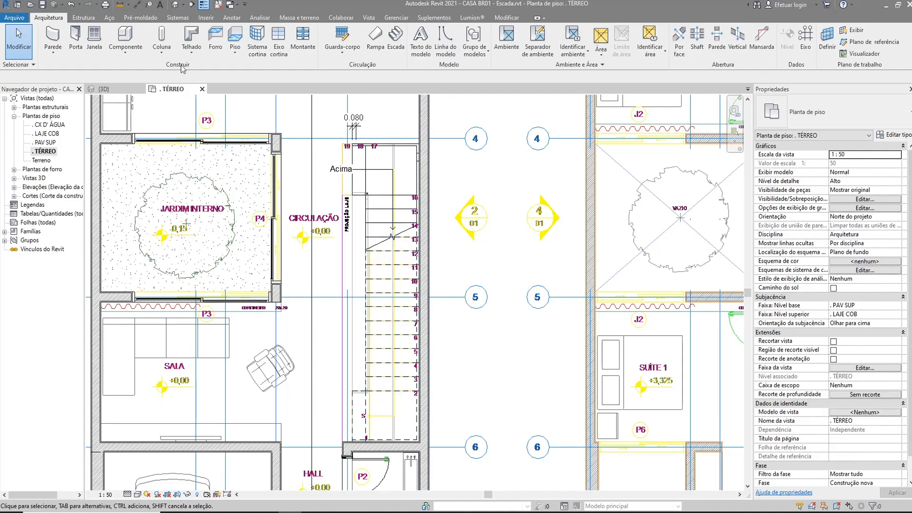
- Open the default 3D view and show the whole house model from its front side
{"action": "left_click", "coordinate": [176, 6]}
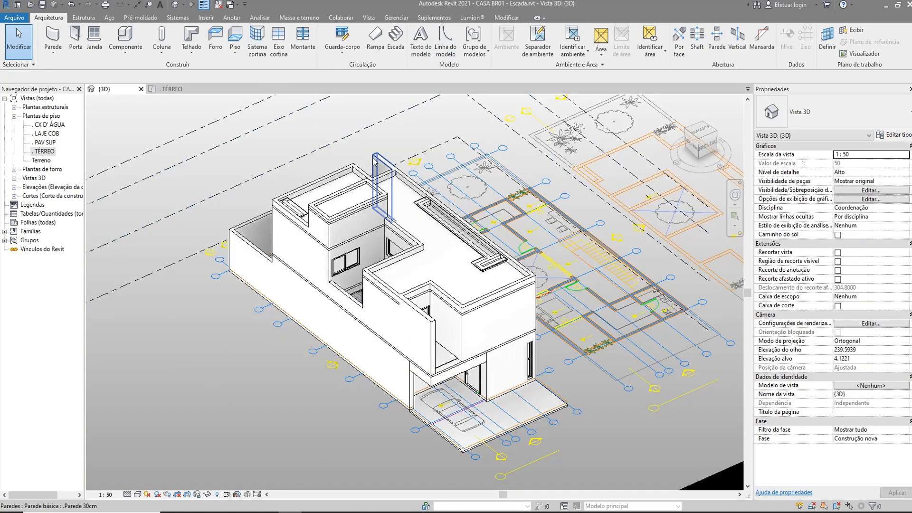
{"action": "scroll", "coordinate": [374, 161], "scroll_direction": "down", "scroll_amount": 5}
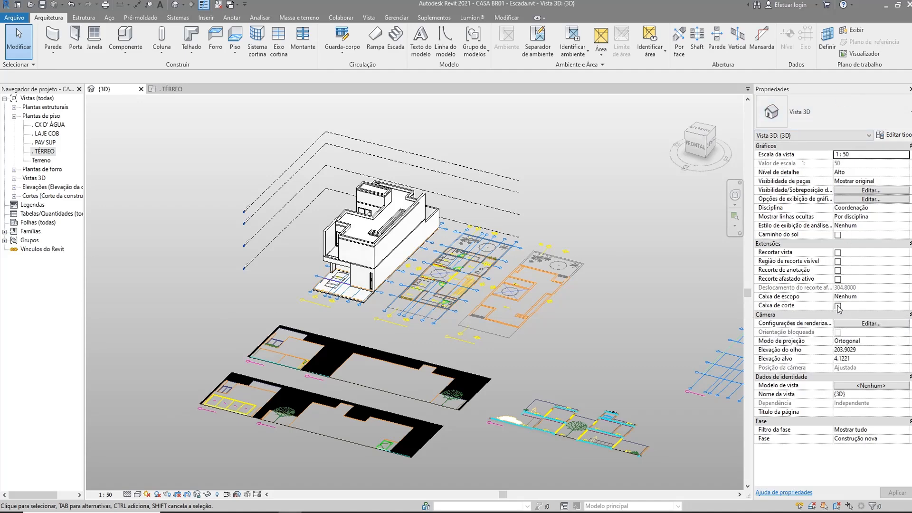
- Turn on the 3D view's section box and pull its far end face in until it cuts lengthwise through the house
{"action": "scroll", "coordinate": [363, 268], "scroll_direction": "down", "scroll_amount": 5}
{"action": "middle_click_drag", "start_coordinate": [599, 344], "coordinate": [437, 284], "text": "shift"}
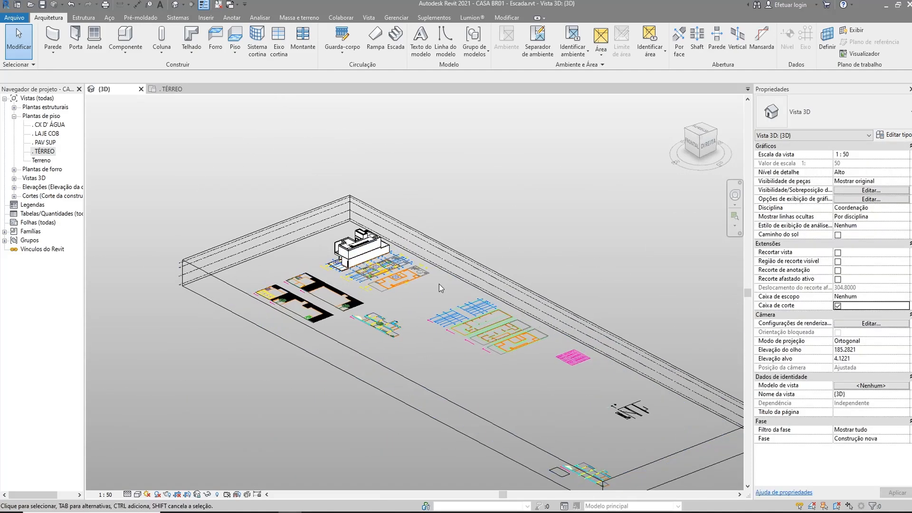
{"action": "scroll", "coordinate": [437, 283], "scroll_direction": "down", "scroll_amount": 3}
{"action": "left_click", "coordinate": [596, 386]}
{"action": "middle_click_drag", "start_coordinate": [523, 356], "coordinate": [571, 396], "text": "shift"}
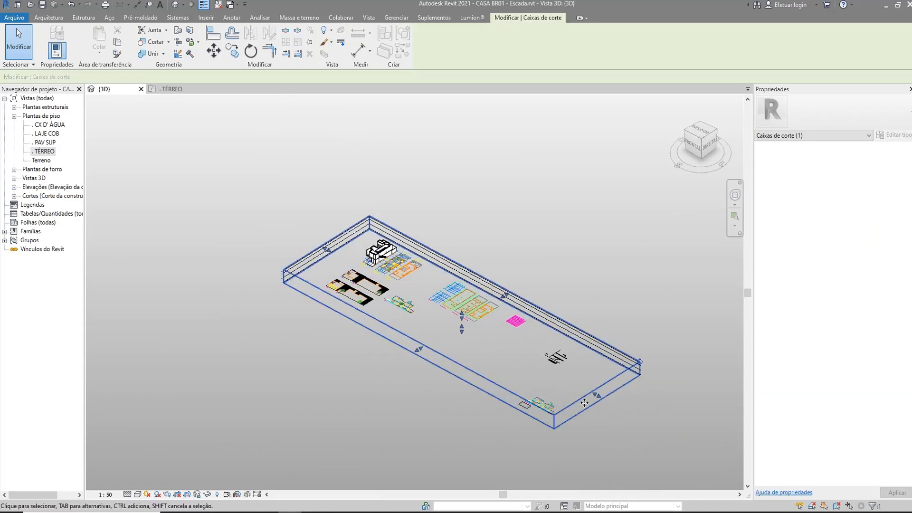
{"action": "left_click_drag", "start_coordinate": [597, 395], "coordinate": [599, 396]}
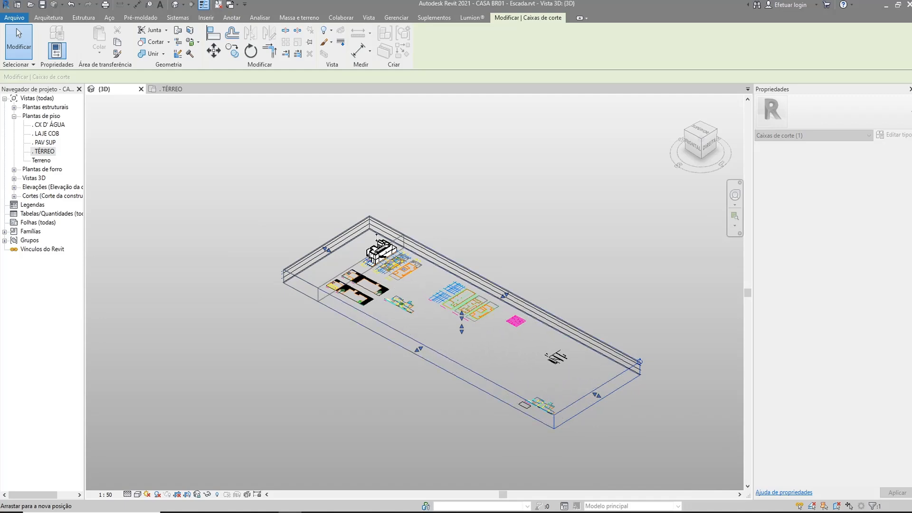
{"action": "left_click_drag", "start_coordinate": [599, 397], "coordinate": [434, 306]}
{"action": "scroll", "coordinate": [116, 373], "scroll_direction": "up", "scroll_amount": 5}
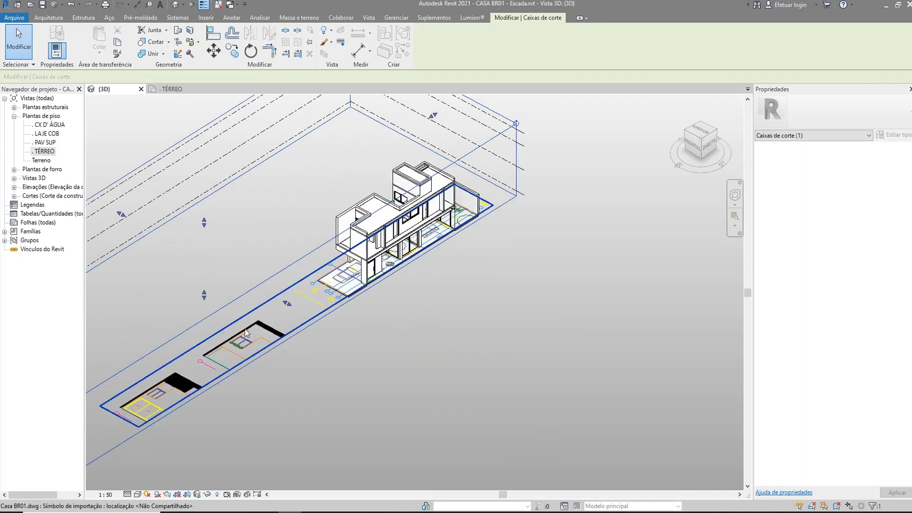
- Pull the section box's front face in to the house's facade, keeping the lengthwise cut open at the staircase
{"action": "left_click_drag", "start_coordinate": [91, 371], "coordinate": [284, 298]}
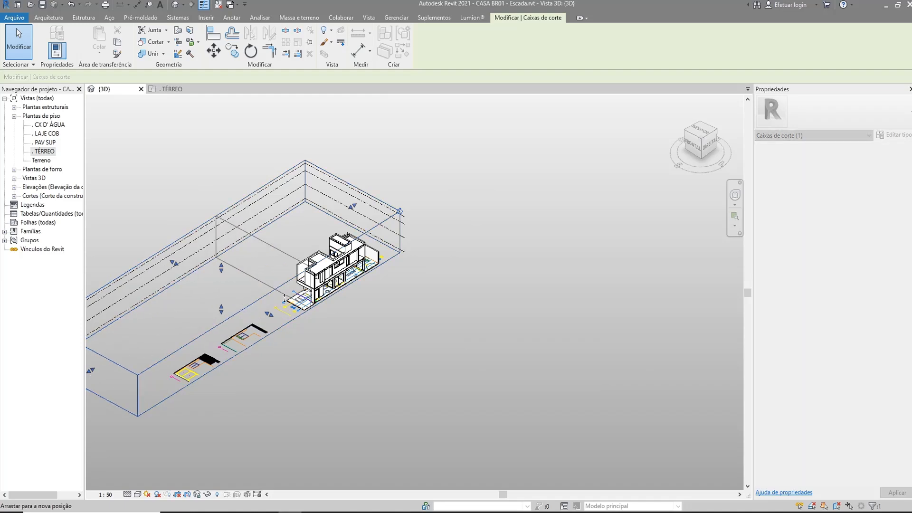
{"action": "scroll", "coordinate": [364, 291], "scroll_direction": "up", "scroll_amount": 5}
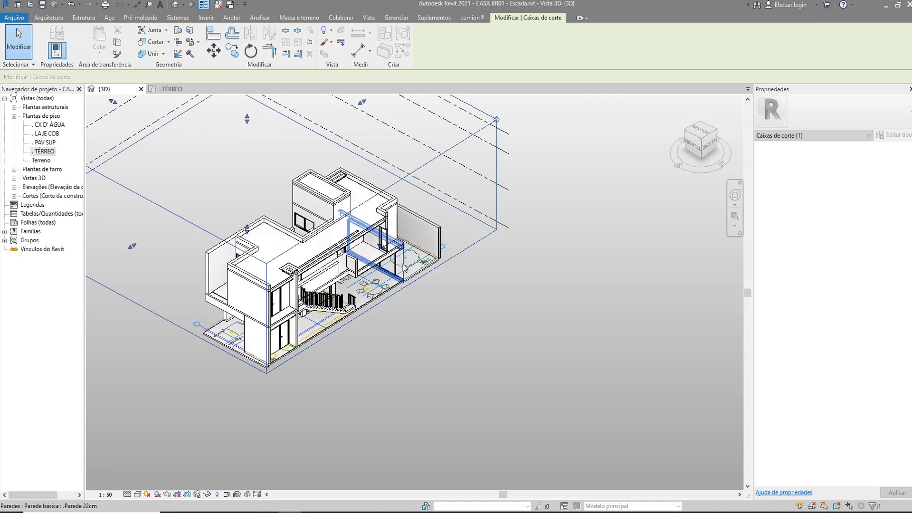
{"action": "scroll", "coordinate": [404, 249], "scroll_direction": "up", "scroll_amount": 3}
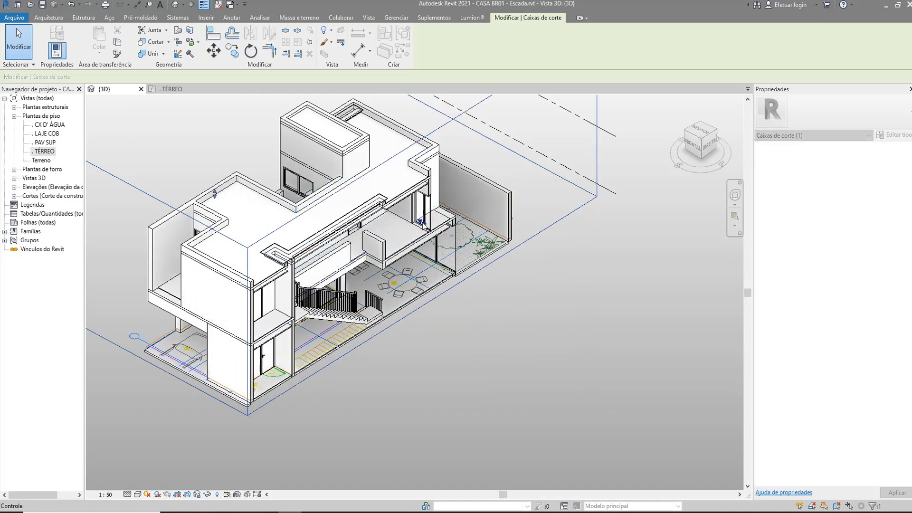
{"action": "left_click", "coordinate": [435, 316]}
- Delete the two railings on the staircase, first the outer one and then the inner one
{"action": "middle_click_drag", "start_coordinate": [328, 295], "coordinate": [484, 332], "text": "shift"}
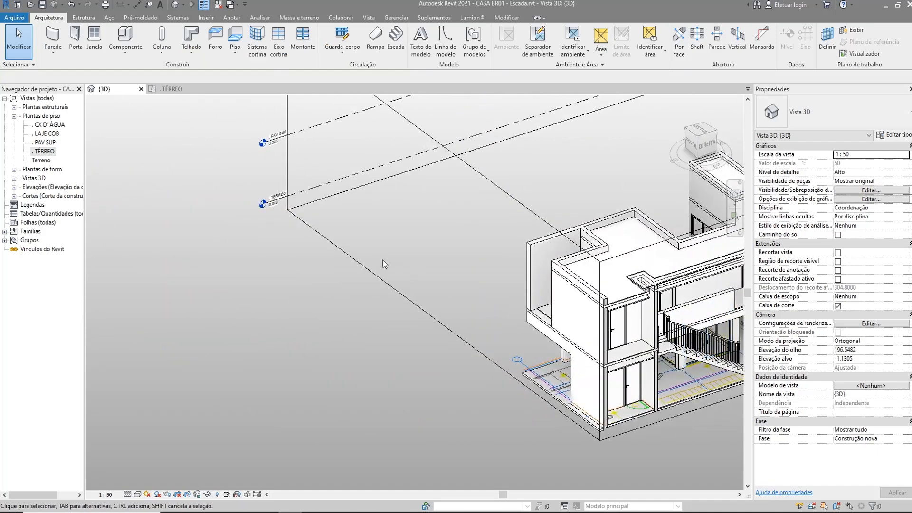
{"action": "scroll", "coordinate": [397, 266], "scroll_direction": "down", "scroll_amount": 3}
{"action": "left_click", "coordinate": [397, 218]}
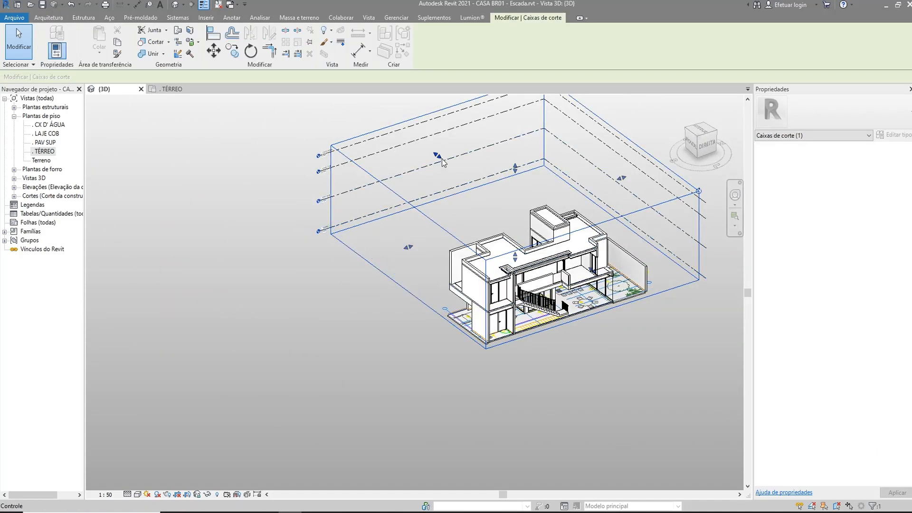
{"action": "scroll", "coordinate": [591, 332], "scroll_direction": "up", "scroll_amount": 6}
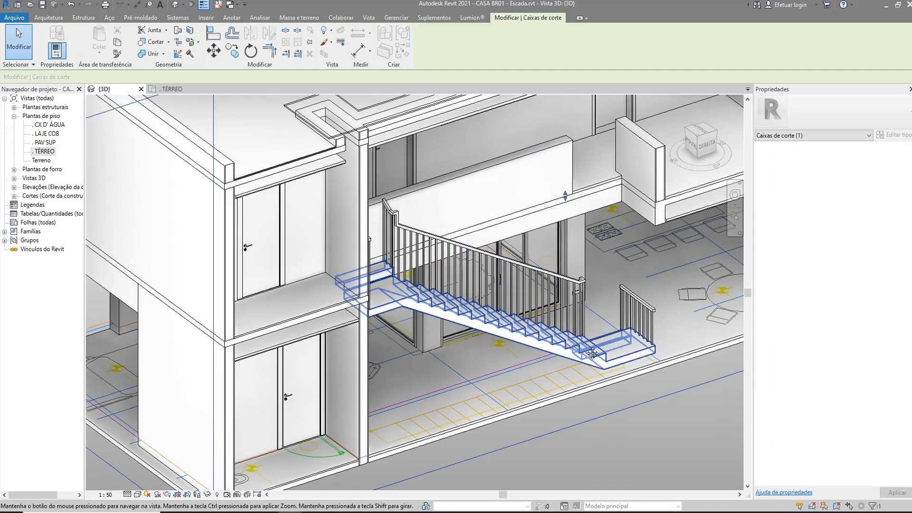
{"action": "middle_click_drag", "start_coordinate": [592, 354], "coordinate": [515, 318]}
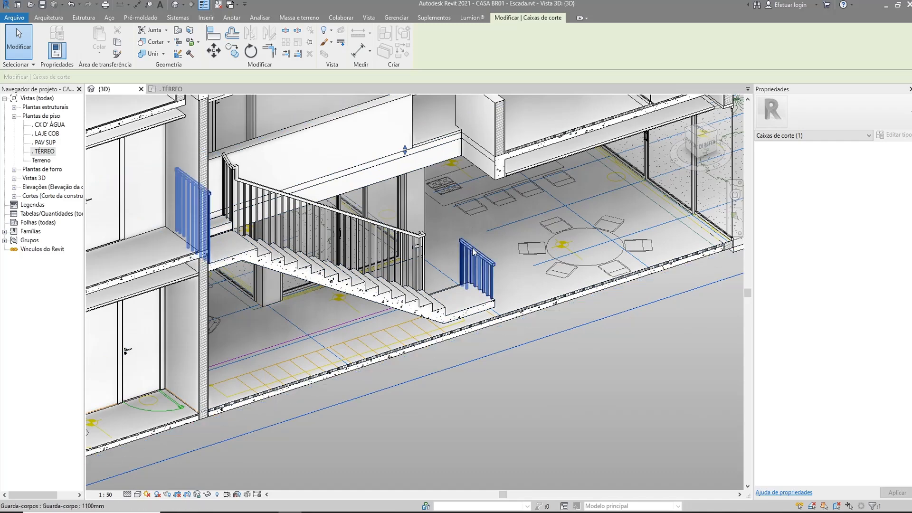
{"action": "scroll", "coordinate": [292, 221], "scroll_direction": "up", "scroll_amount": 2}
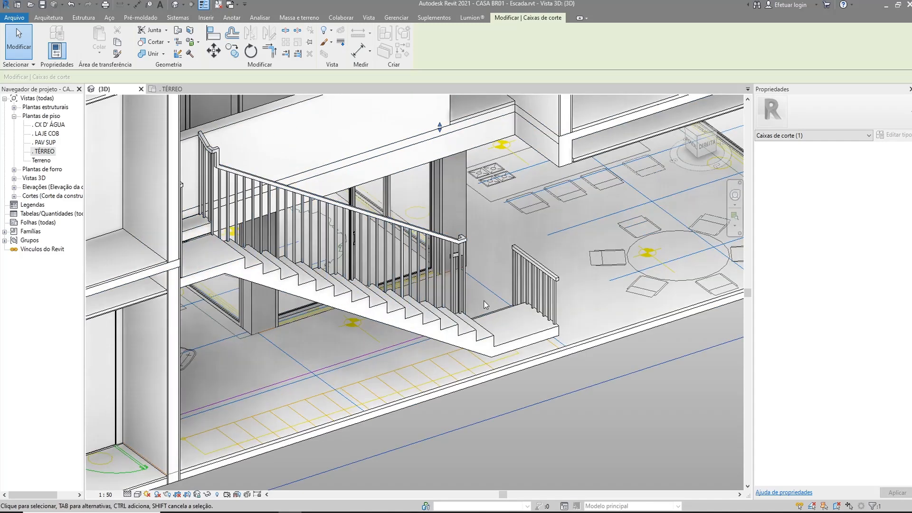
{"action": "left_click", "coordinate": [524, 257]}
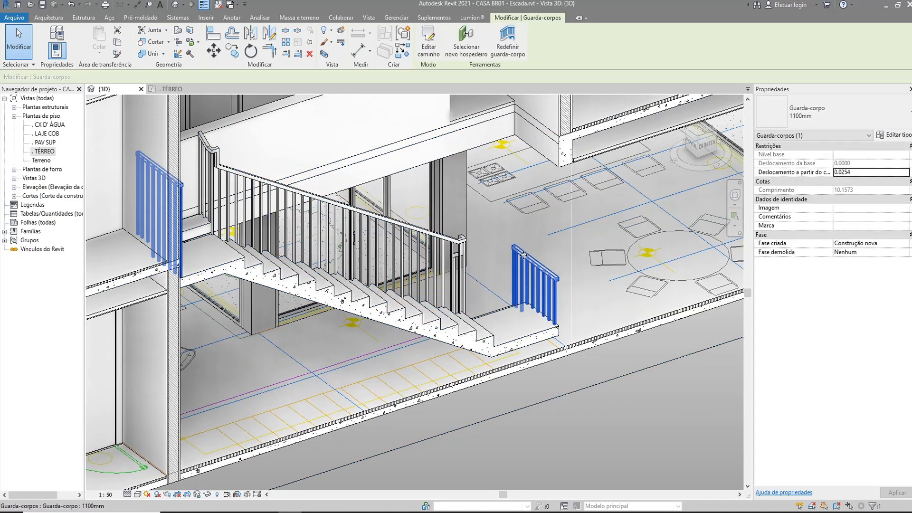
{"action": "key", "text": "Delete"}
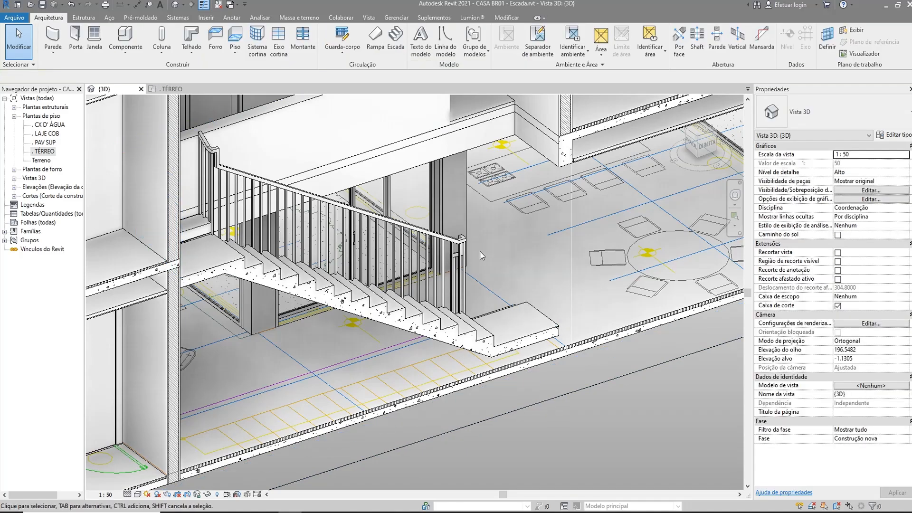
{"action": "left_click", "coordinate": [463, 240]}
{"action": "key", "text": "Delete"}
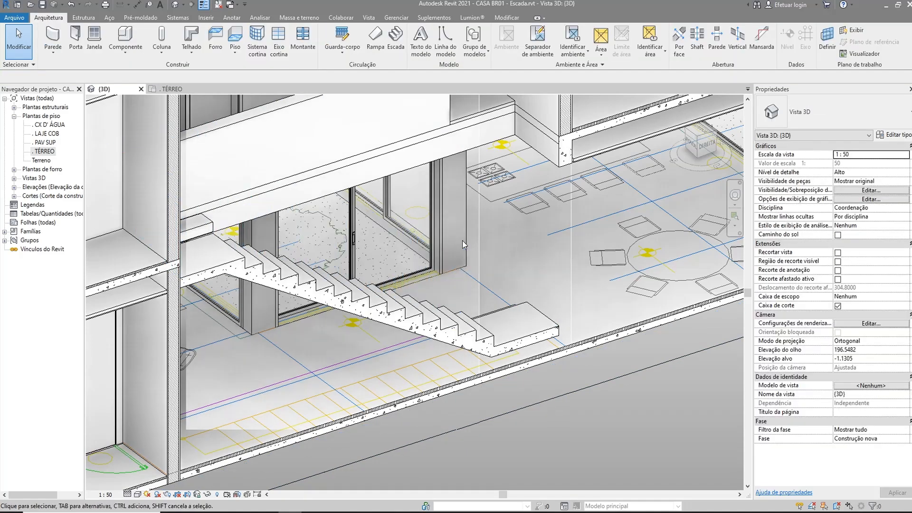
- Examine the staircase without railings from several angles in the sectioned 3D view
{"action": "scroll", "coordinate": [462, 241], "scroll_direction": "down", "scroll_amount": 2}
{"action": "middle_click_drag", "start_coordinate": [471, 264], "coordinate": [464, 265], "text": "shift"}
{"action": "scroll", "coordinate": [316, 236], "scroll_direction": "down", "scroll_amount": 5}
{"action": "middle_click", "coordinate": [316, 235]}
{"action": "scroll", "coordinate": [343, 231], "scroll_direction": "up", "scroll_amount": 8}
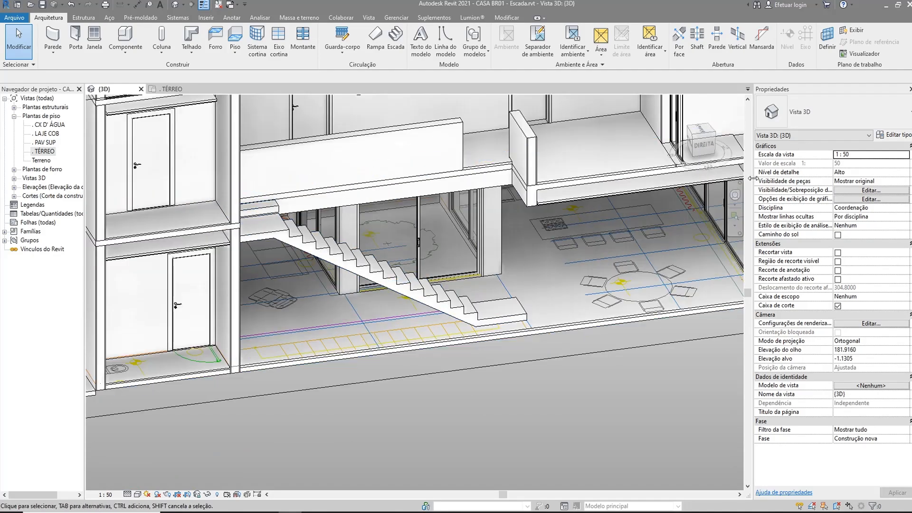
{"action": "left_click", "coordinate": [735, 195]}
{"action": "left_click", "coordinate": [462, 287]}
{"action": "key", "text": "Escape"}
{"action": "middle_click_drag", "start_coordinate": [542, 322], "coordinate": [357, 326], "text": "shift"}
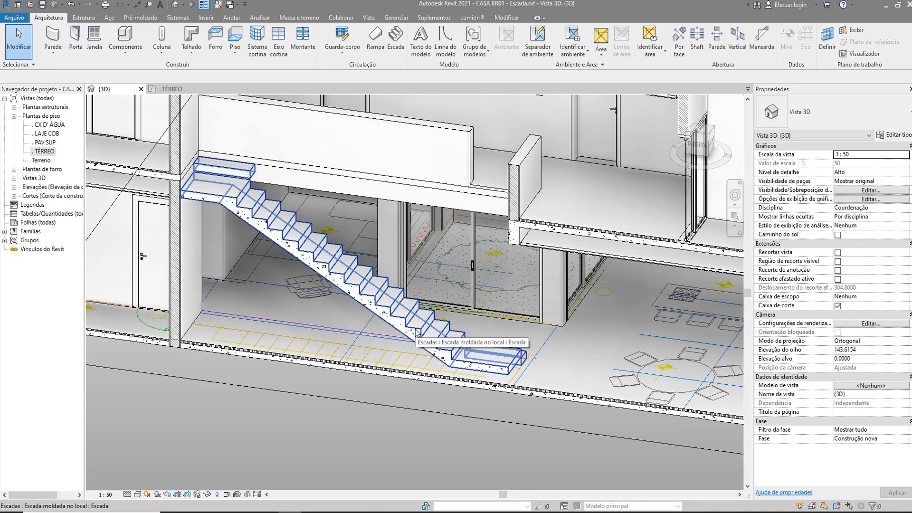
- Select the staircase and reverse its upward direction in the TÉRREO floor plan
{"action": "left_click", "coordinate": [351, 273]}
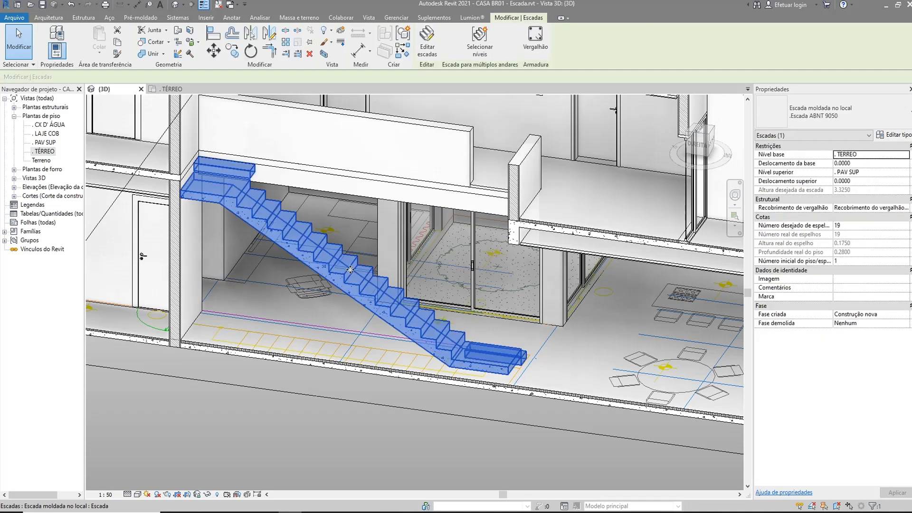
{"action": "double_click", "coordinate": [44, 151]}
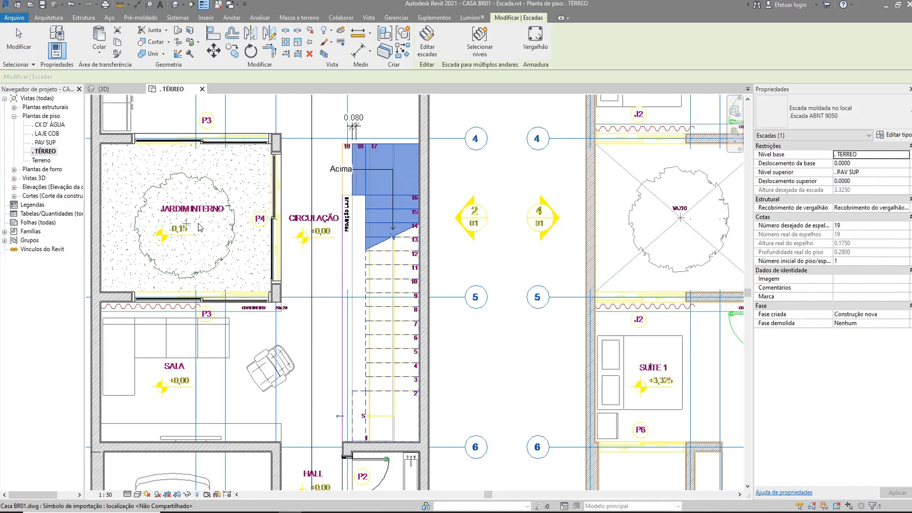
{"action": "middle_click_drag", "start_coordinate": [452, 334], "coordinate": [499, 314]}
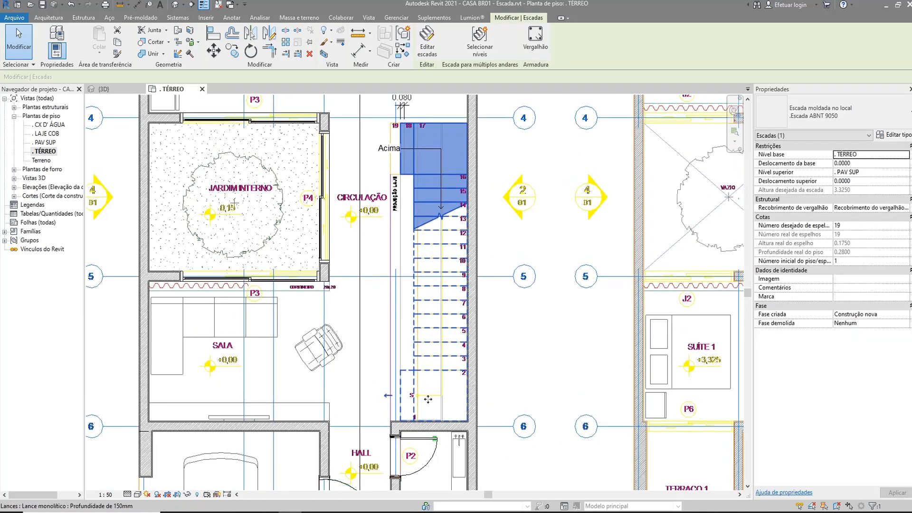
{"action": "scroll", "coordinate": [394, 401], "scroll_direction": "up", "scroll_amount": 2}
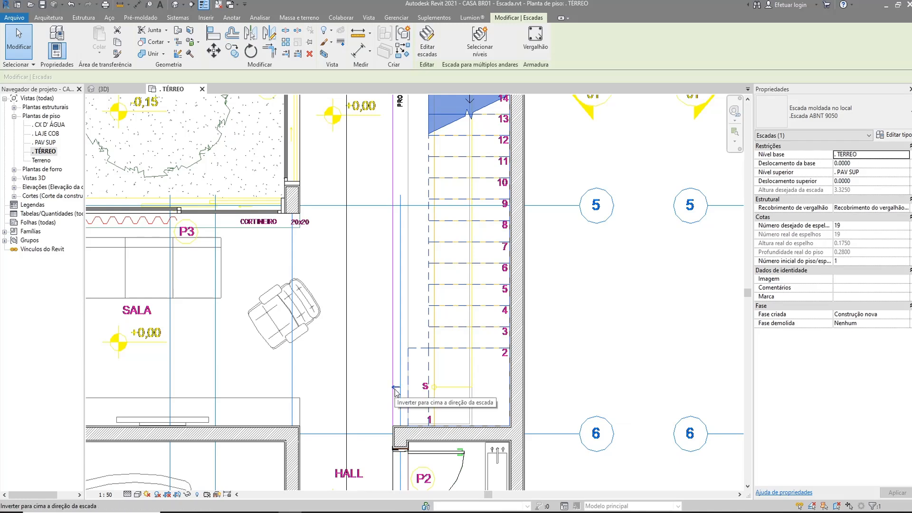
{"action": "left_click", "coordinate": [395, 389]}
{"action": "middle_click_drag", "start_coordinate": [429, 261], "coordinate": [418, 304]}
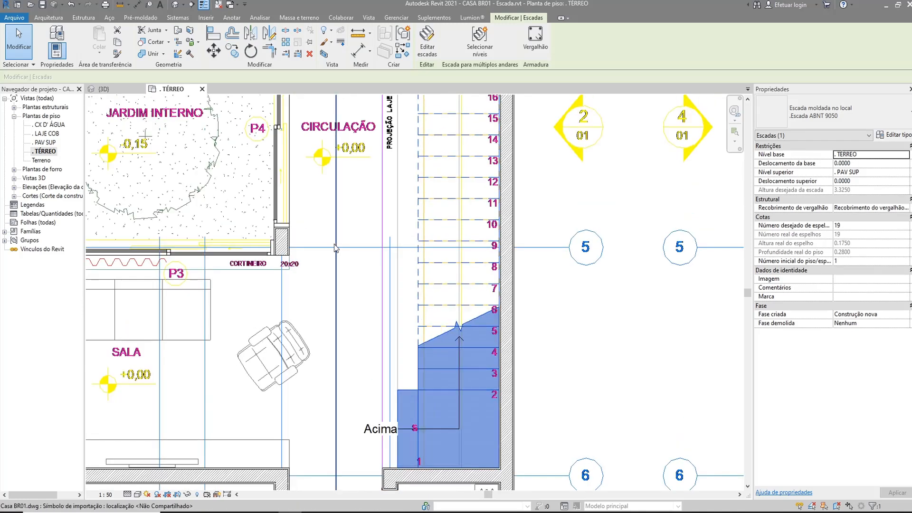
- Return to the 3D view and examine the reversed staircase's lower landing, flight and connection to the upper floor
{"action": "left_click", "coordinate": [176, 4]}
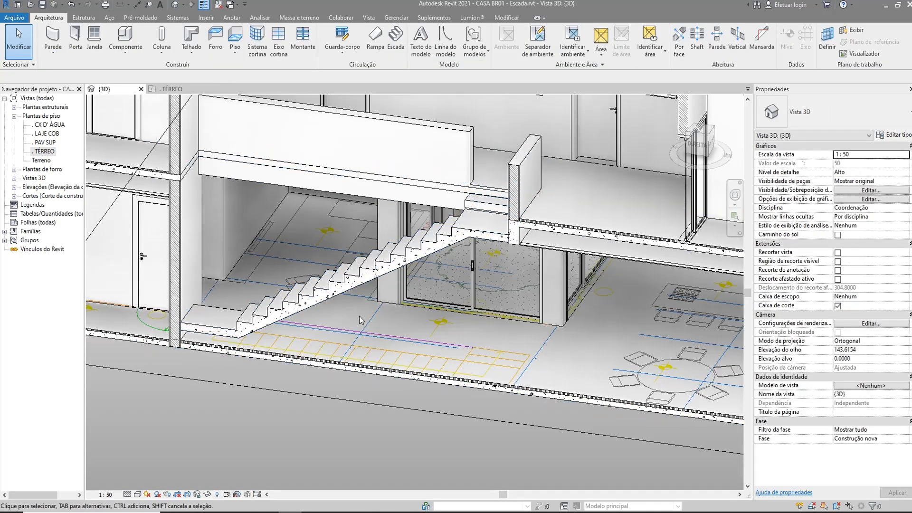
{"action": "scroll", "coordinate": [360, 311], "scroll_direction": "down", "scroll_amount": 1}
{"action": "scroll", "coordinate": [360, 312], "scroll_direction": "up", "scroll_amount": 1}
{"action": "middle_click_drag", "start_coordinate": [360, 312], "coordinate": [408, 319], "text": "shift"}
{"action": "scroll", "coordinate": [409, 324], "scroll_direction": "down", "scroll_amount": 2}
{"action": "middle_click_drag", "start_coordinate": [441, 350], "coordinate": [363, 399], "text": "shift"}
{"action": "scroll", "coordinate": [279, 303], "scroll_direction": "up", "scroll_amount": 4}
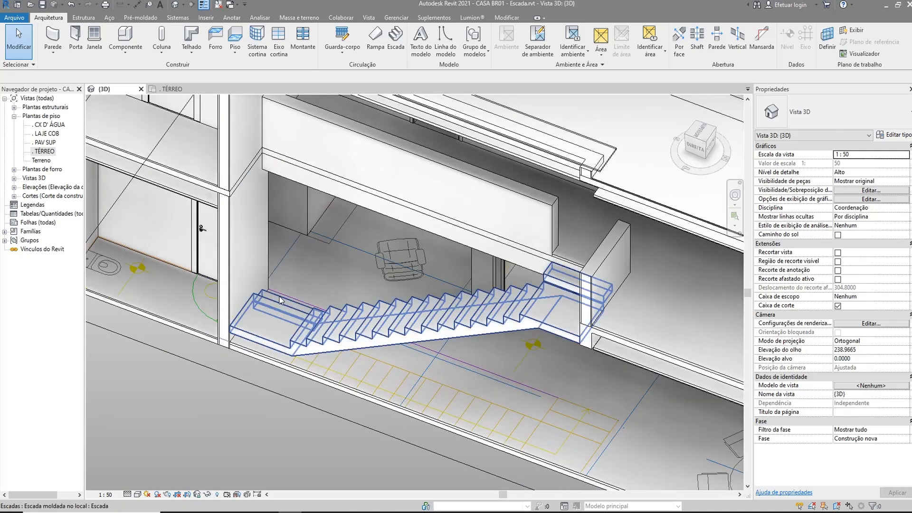
{"action": "scroll", "coordinate": [281, 302], "scroll_direction": "down", "scroll_amount": 3}
{"action": "scroll", "coordinate": [340, 363], "scroll_direction": "up", "scroll_amount": 4}
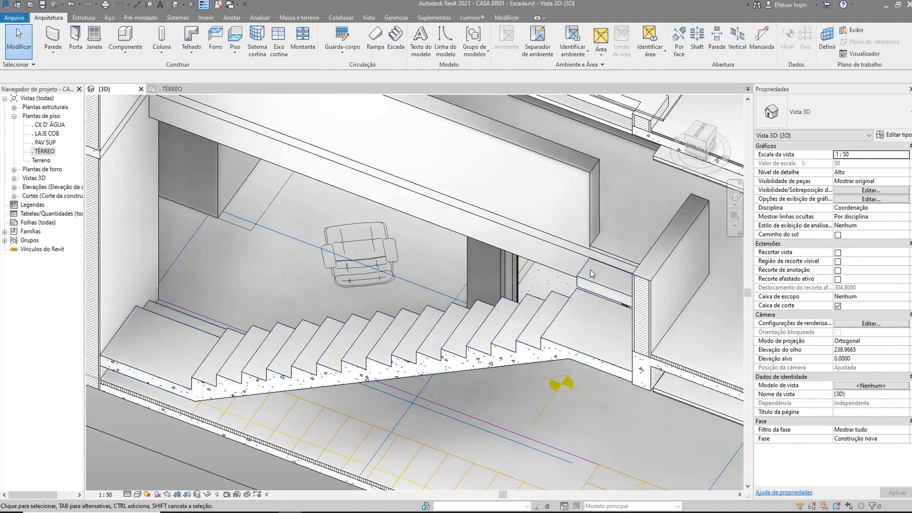
{"action": "scroll", "coordinate": [437, 299], "scroll_direction": "down", "scroll_amount": 2}
{"action": "middle_click_drag", "start_coordinate": [404, 314], "coordinate": [499, 273], "text": "shift"}
{"action": "scroll", "coordinate": [499, 256], "scroll_direction": "down", "scroll_amount": 2}
{"action": "middle_click_drag", "start_coordinate": [527, 228], "coordinate": [600, 198], "text": "shift"}
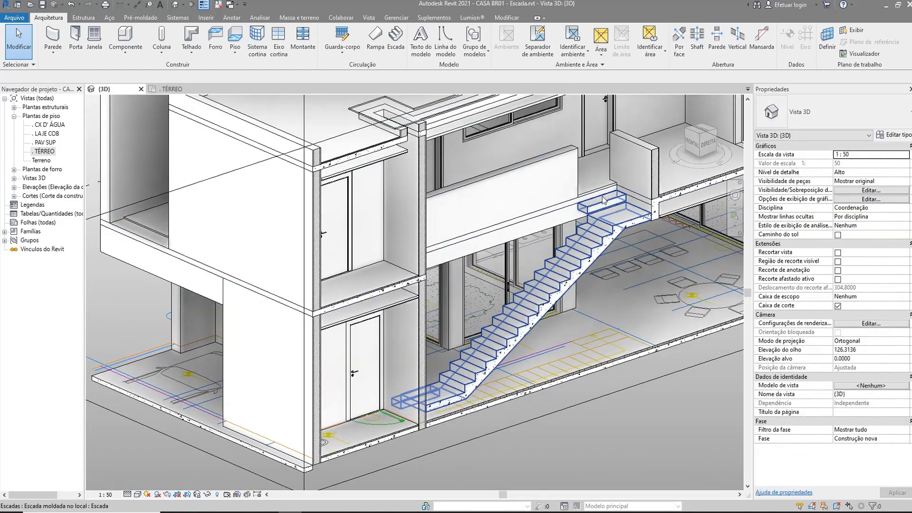
{"action": "scroll", "coordinate": [605, 195], "scroll_direction": "up", "scroll_amount": 2}
{"action": "scroll", "coordinate": [594, 311], "scroll_direction": "down", "scroll_amount": 3}
- Pull the section box's face on the opposite long side into the house, cutting away the rooms beyond the staircase
{"action": "middle_click_drag", "start_coordinate": [404, 301], "coordinate": [588, 298], "text": "shift"}
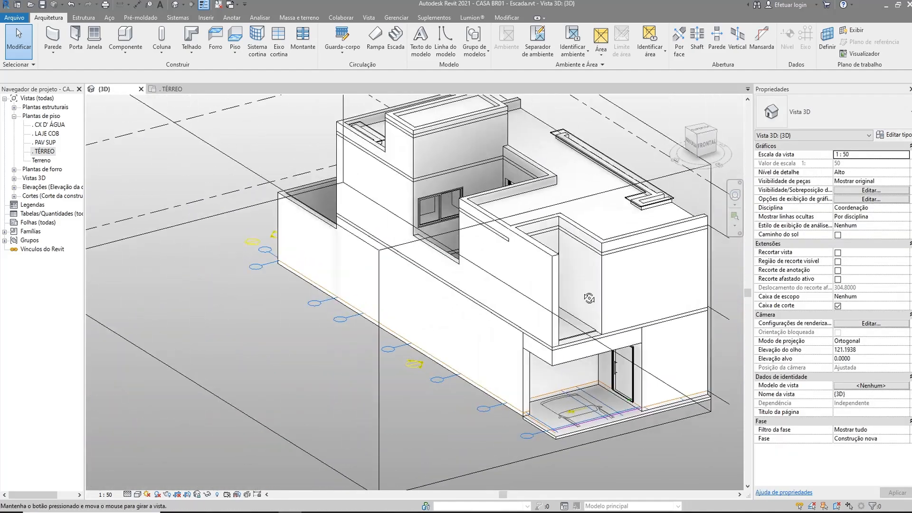
{"action": "left_click", "coordinate": [382, 329]}
{"action": "middle_click_drag", "start_coordinate": [418, 313], "coordinate": [228, 274], "text": "shift"}
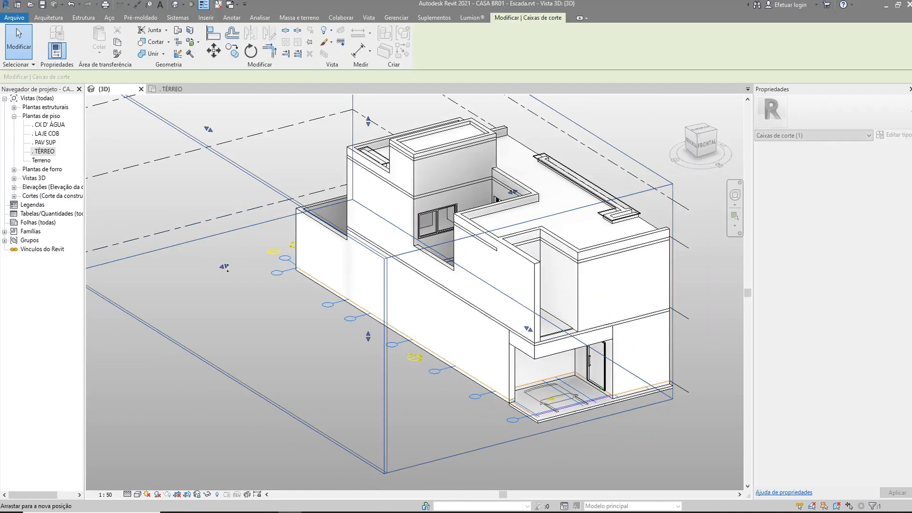
{"action": "left_click_drag", "start_coordinate": [454, 236], "coordinate": [461, 235]}
{"action": "scroll", "coordinate": [469, 248], "scroll_direction": "up", "scroll_amount": 1}
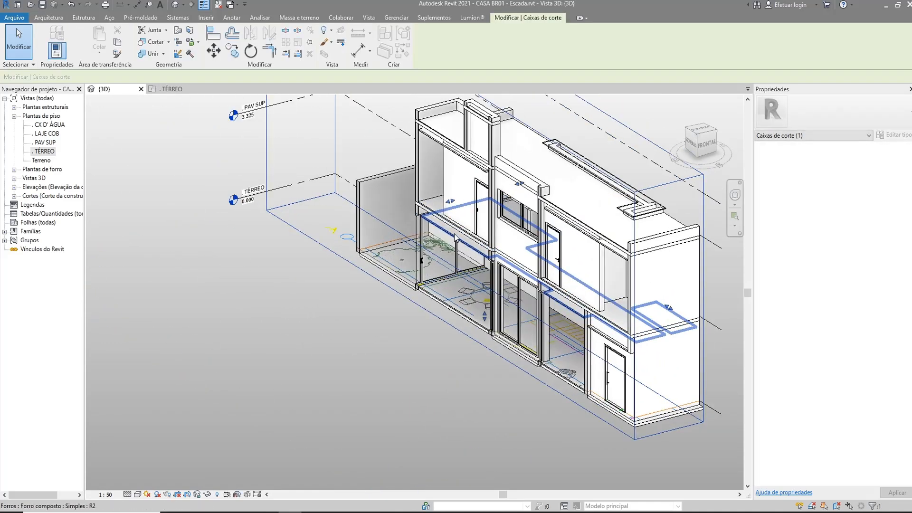
{"action": "left_click_drag", "start_coordinate": [450, 201], "coordinate": [461, 198]}
{"action": "left_click", "coordinate": [404, 363]}
- Examine the staircase's sectioned profile, its underside and both landings in the 3D view
{"action": "middle_click_drag", "start_coordinate": [405, 364], "coordinate": [585, 264], "text": "shift"}
{"action": "scroll", "coordinate": [589, 267], "scroll_direction": "up", "scroll_amount": 3}
{"action": "middle_click_drag", "start_coordinate": [678, 315], "coordinate": [562, 238], "text": "shift"}
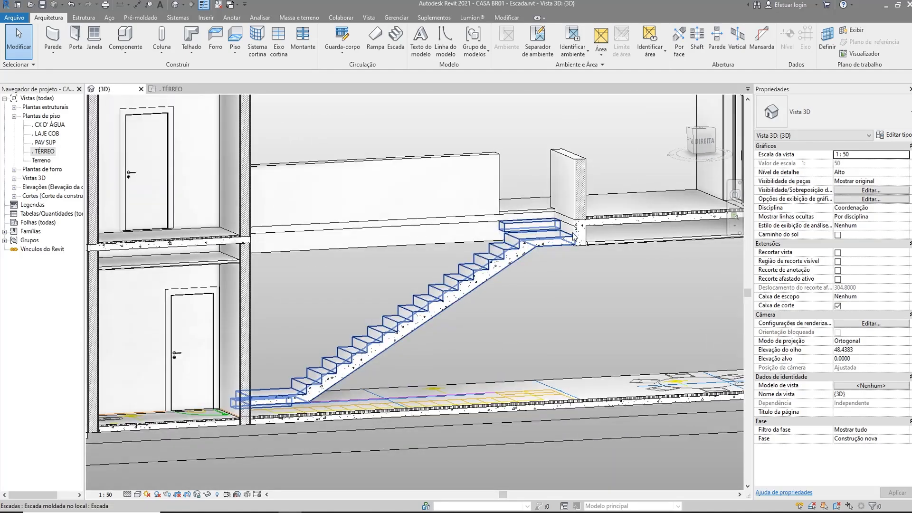
{"action": "scroll", "coordinate": [502, 226], "scroll_direction": "down", "scroll_amount": 3}
{"action": "middle_click_drag", "start_coordinate": [480, 285], "coordinate": [369, 281], "text": "shift"}
{"action": "scroll", "coordinate": [431, 238], "scroll_direction": "up", "scroll_amount": 1}
{"action": "middle_click_drag", "start_coordinate": [430, 276], "coordinate": [454, 282], "text": "shift"}
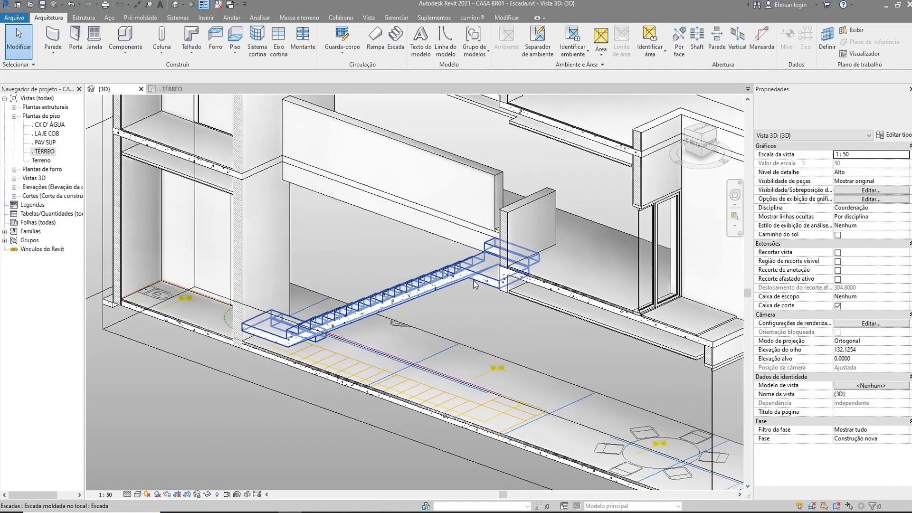
{"action": "scroll", "coordinate": [440, 298], "scroll_direction": "up", "scroll_amount": 5}
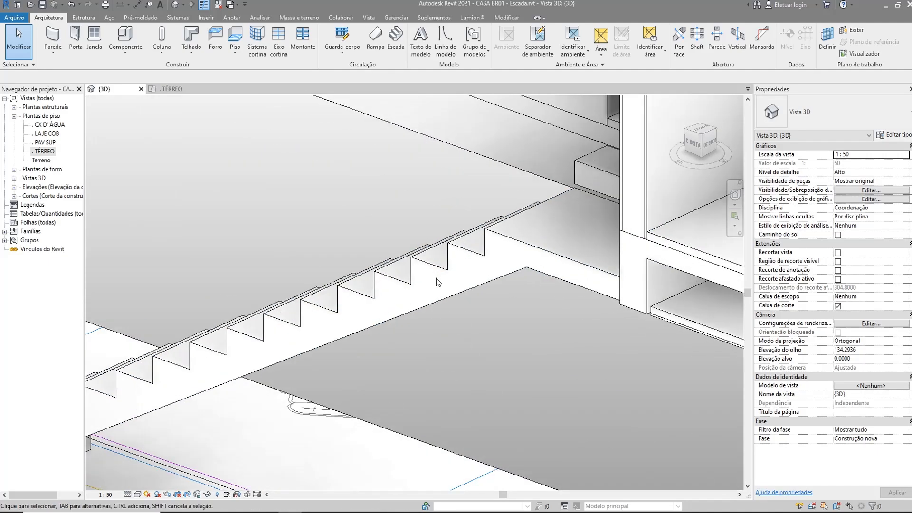
{"action": "scroll", "coordinate": [426, 299], "scroll_direction": "down", "scroll_amount": 3}
{"action": "middle_click_drag", "start_coordinate": [426, 291], "coordinate": [415, 271], "text": "shift"}
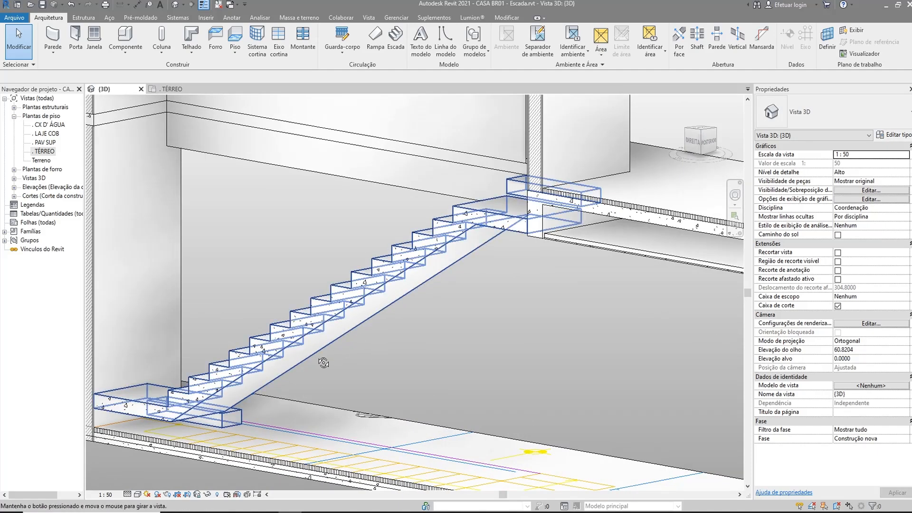
{"action": "middle_click_drag", "start_coordinate": [316, 355], "coordinate": [341, 367], "text": "shift"}
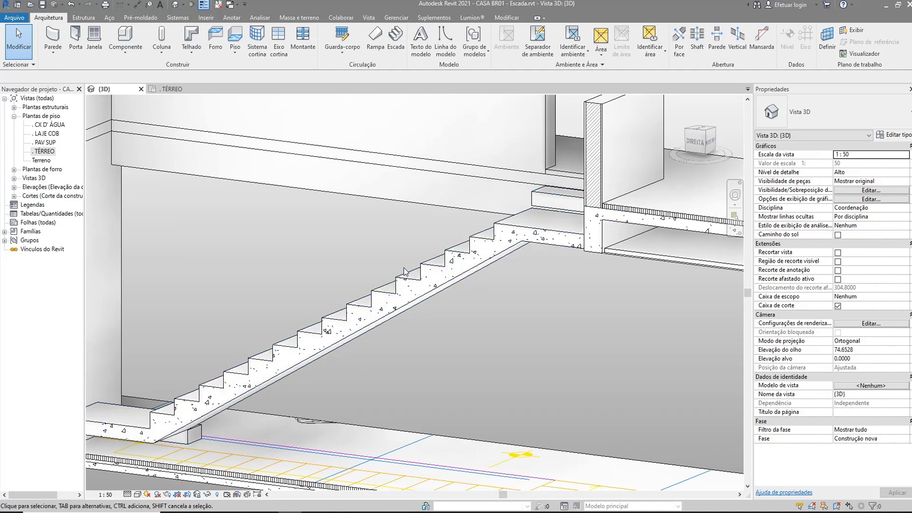
{"action": "middle_click_drag", "start_coordinate": [440, 319], "coordinate": [441, 316], "text": "shift"}
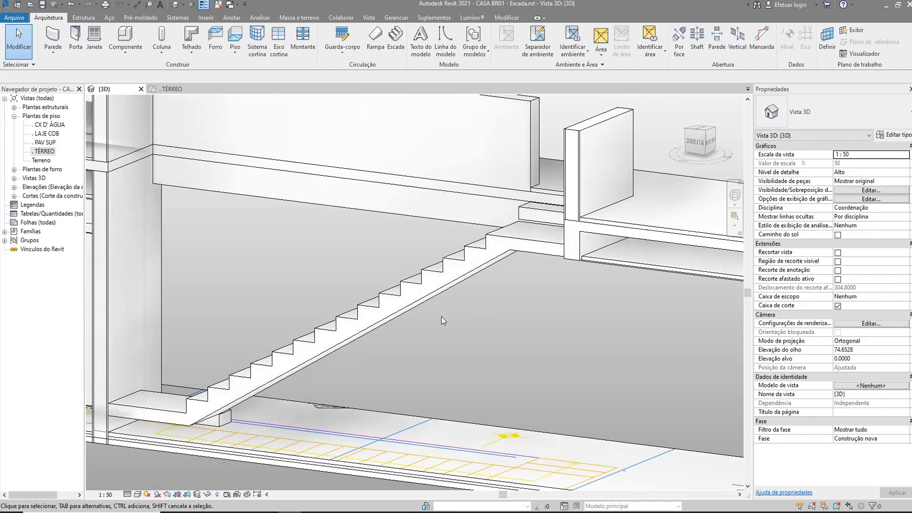
- Open the selected staircase's type properties and the settings of its run type, Profundidade de 150mm
{"action": "left_click", "coordinate": [471, 272]}
{"action": "middle_click_drag", "start_coordinate": [471, 272], "coordinate": [553, 314], "text": "shift"}
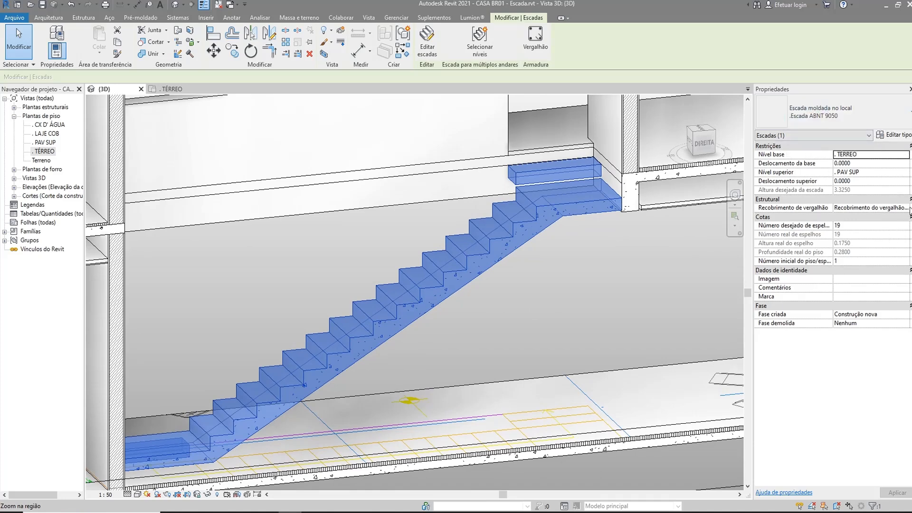
{"action": "left_click", "coordinate": [893, 136]}
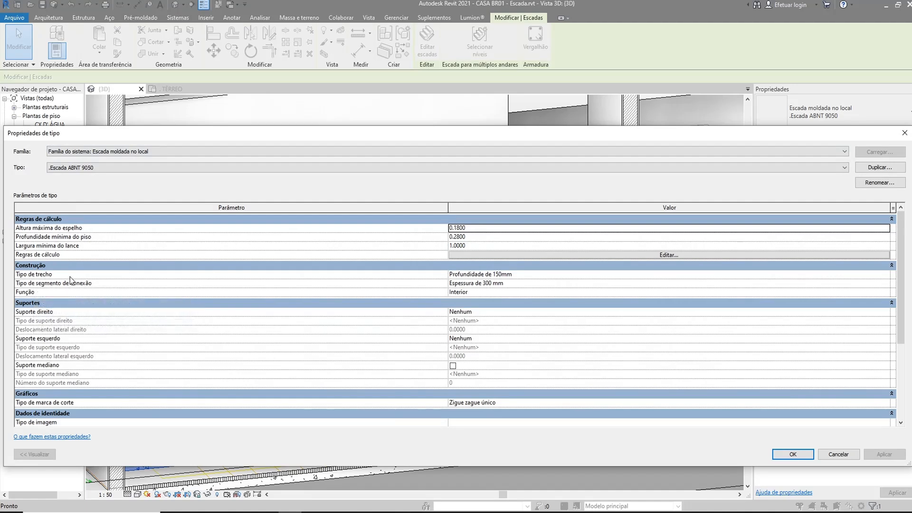
{"action": "left_click", "coordinate": [513, 274]}
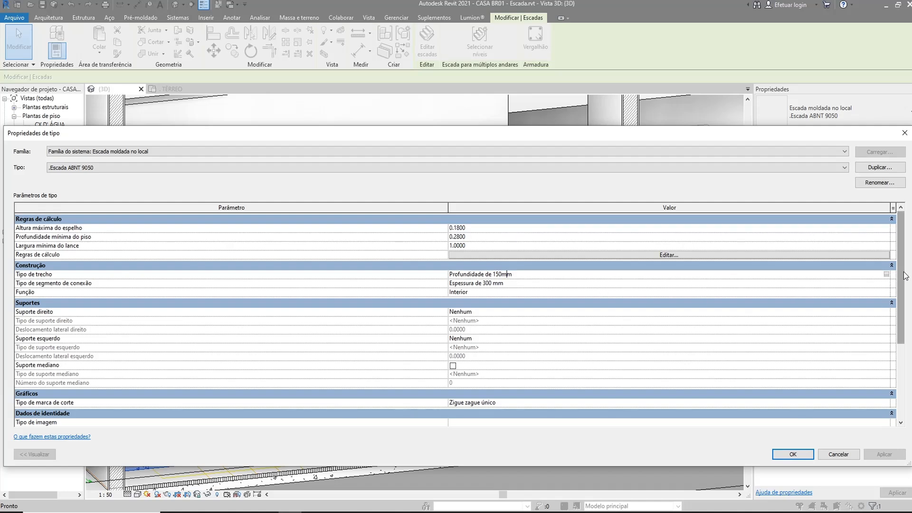
{"action": "left_click", "coordinate": [886, 276]}
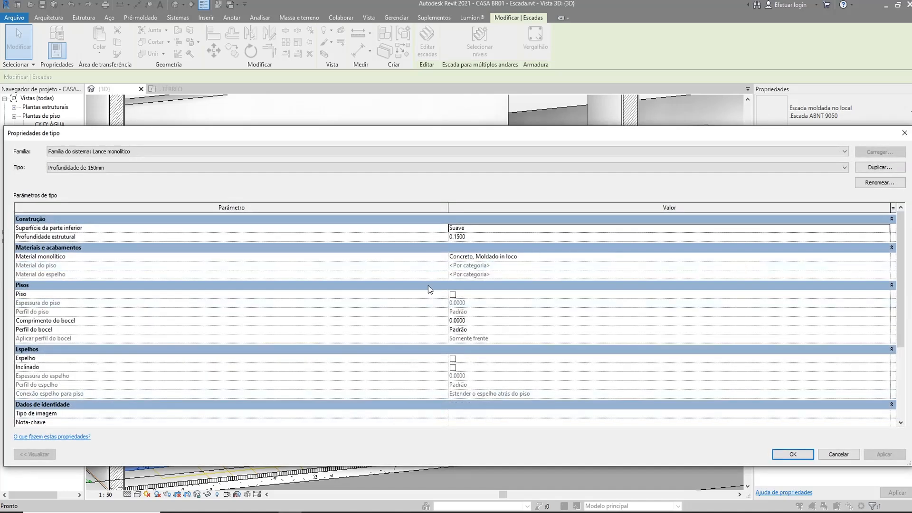
{"action": "left_click_drag", "start_coordinate": [910, 260], "coordinate": [488, 280]}
{"action": "left_click_drag", "start_coordinate": [255, 140], "coordinate": [438, 141]}
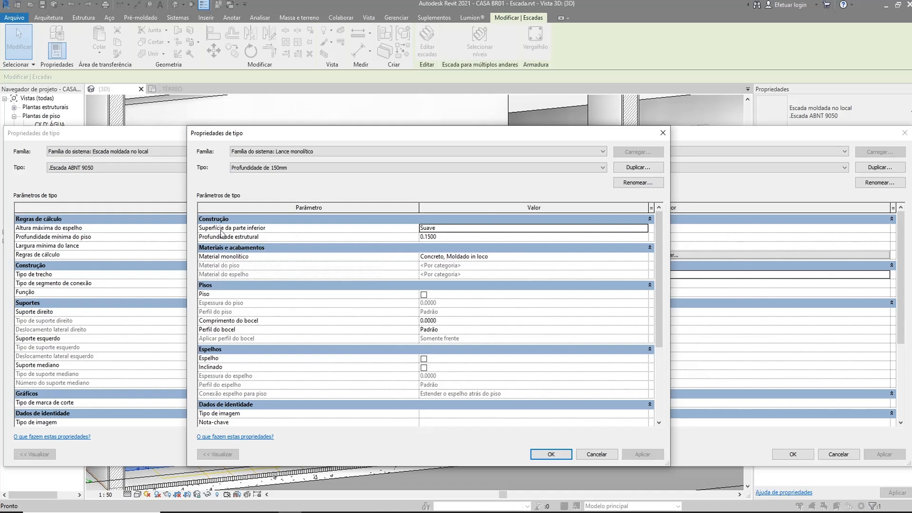
- Set the run type's underside surface to Escalonado, apply both type dialogs and deselect the staircase
{"action": "left_click", "coordinate": [457, 228]}
{"action": "left_click", "coordinate": [644, 228]}
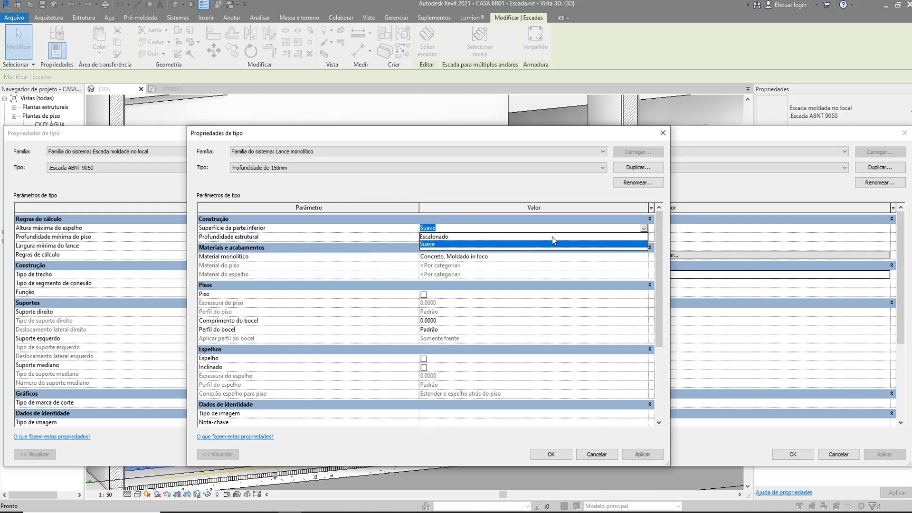
{"action": "left_click", "coordinate": [433, 237]}
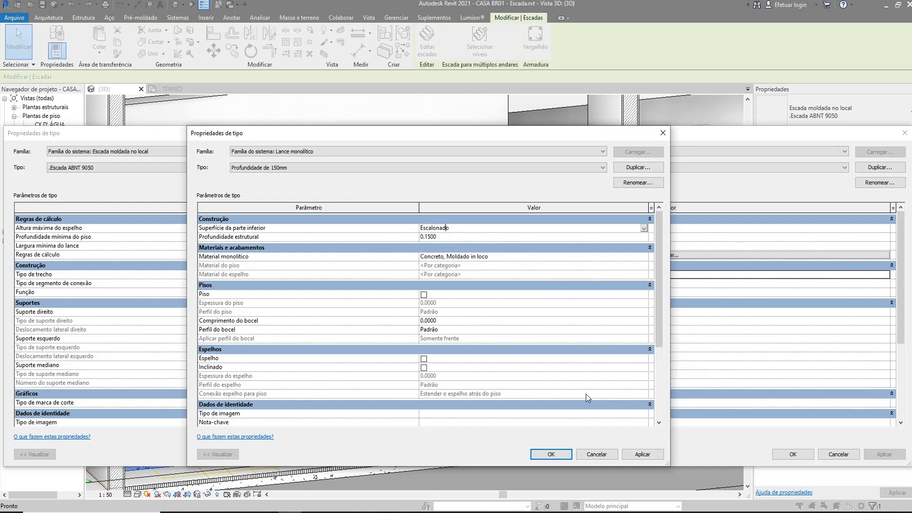
{"action": "left_click", "coordinate": [551, 455]}
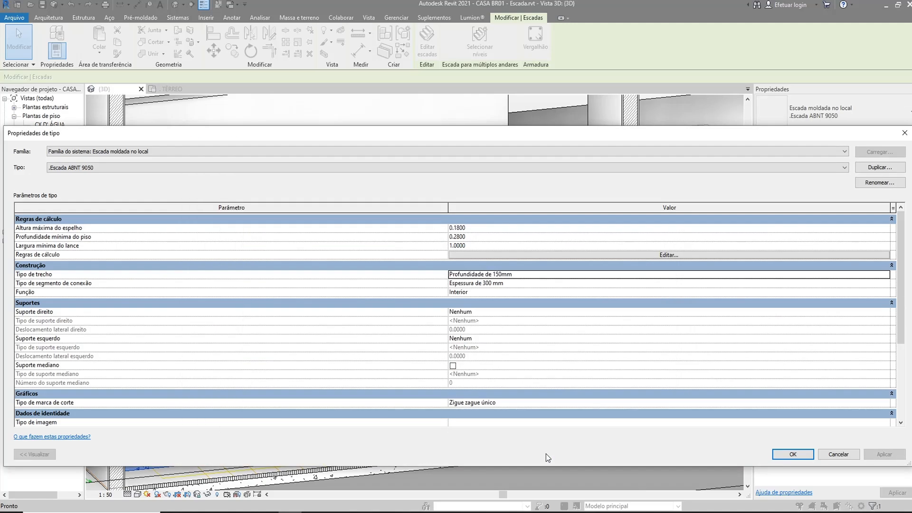
{"action": "left_click", "coordinate": [787, 456]}
{"action": "scroll", "coordinate": [476, 281], "scroll_direction": "down", "scroll_amount": 3}
{"action": "left_click", "coordinate": [503, 428]}
- Examine the staircase's stepped underside along the flight and at the lower landing and first step
{"action": "scroll", "coordinate": [498, 234], "scroll_direction": "up", "scroll_amount": 1}
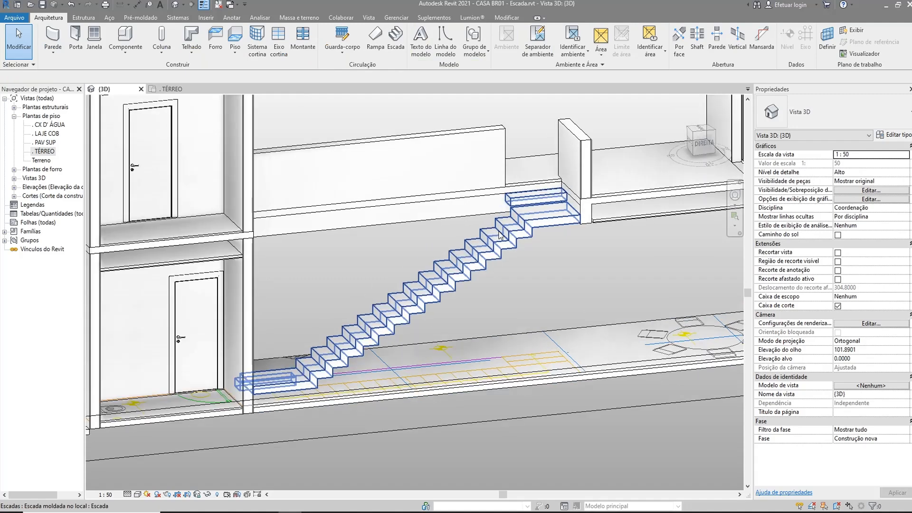
{"action": "scroll", "coordinate": [498, 235], "scroll_direction": "up", "scroll_amount": 3}
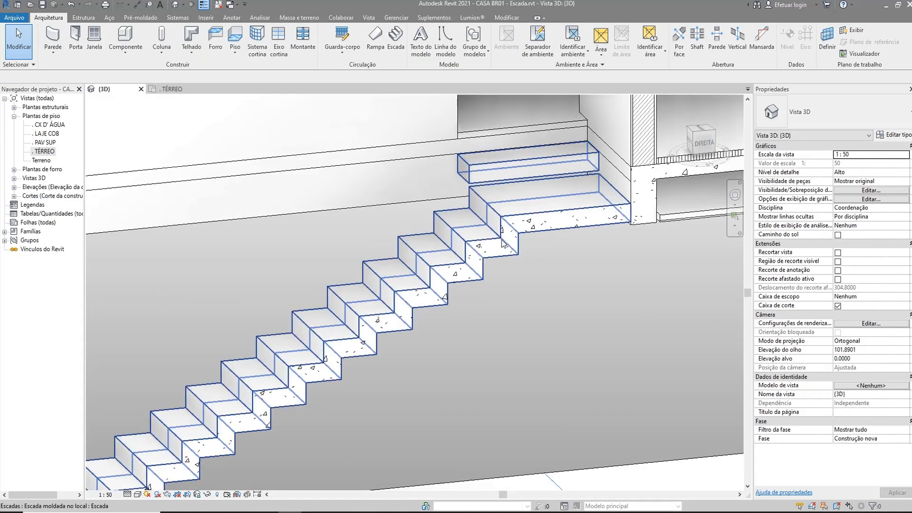
{"action": "middle_click_drag", "start_coordinate": [523, 246], "coordinate": [528, 247], "text": "shift"}
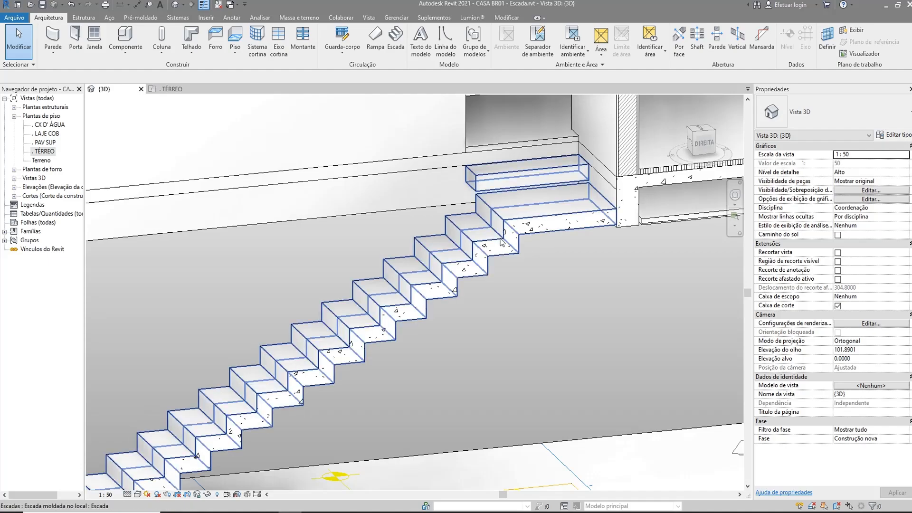
{"action": "scroll", "coordinate": [520, 269], "scroll_direction": "down", "scroll_amount": 5}
{"action": "middle_click_drag", "start_coordinate": [525, 294], "coordinate": [525, 373], "text": "shift"}
{"action": "scroll", "coordinate": [351, 318], "scroll_direction": "up", "scroll_amount": 3}
{"action": "scroll", "coordinate": [525, 377], "scroll_direction": "up", "scroll_amount": 8}
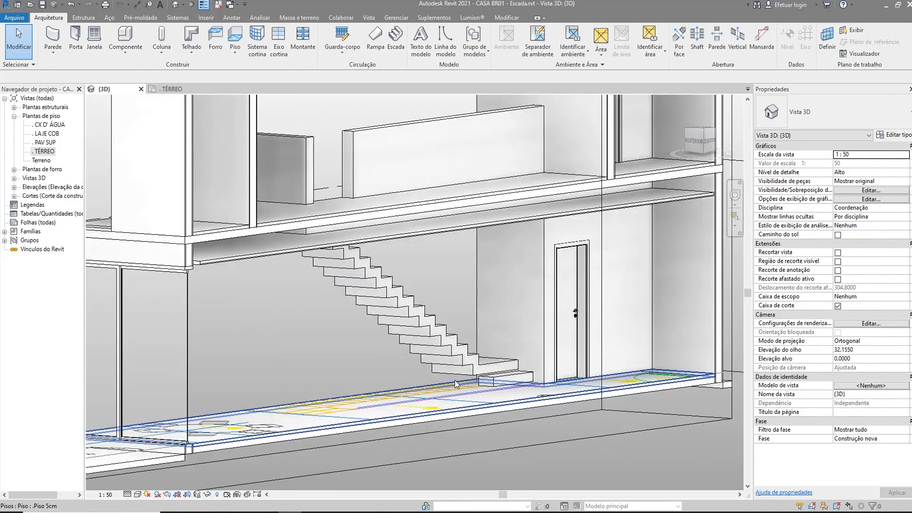
{"action": "middle_click_drag", "start_coordinate": [406, 365], "coordinate": [225, 363], "text": "shift"}
{"action": "middle_click_drag", "start_coordinate": [589, 296], "coordinate": [553, 253], "text": "shift"}
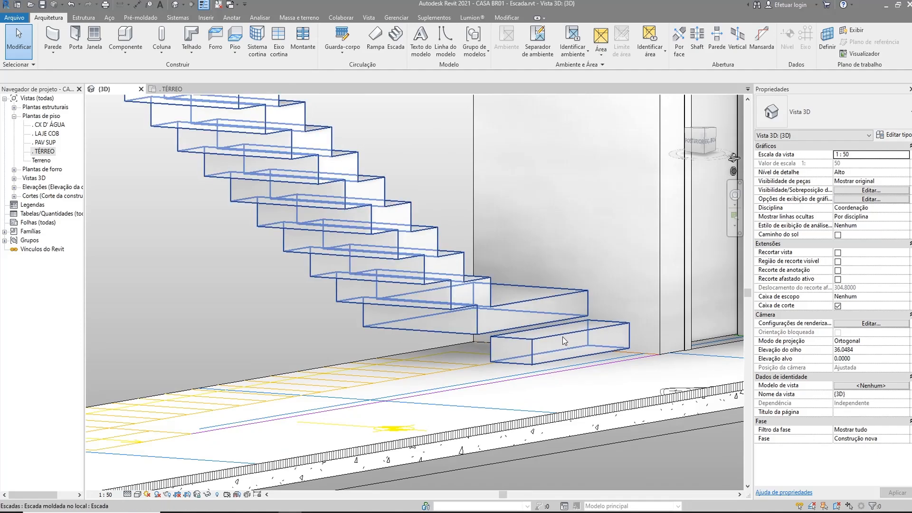
{"action": "scroll", "coordinate": [562, 337], "scroll_direction": "up", "scroll_amount": 5}
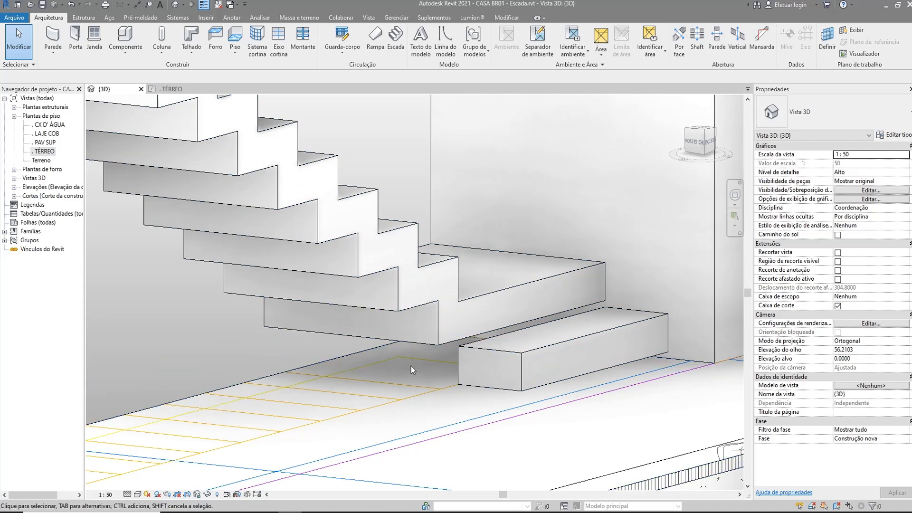
{"action": "middle_click_drag", "start_coordinate": [406, 369], "coordinate": [421, 360], "text": "shift"}
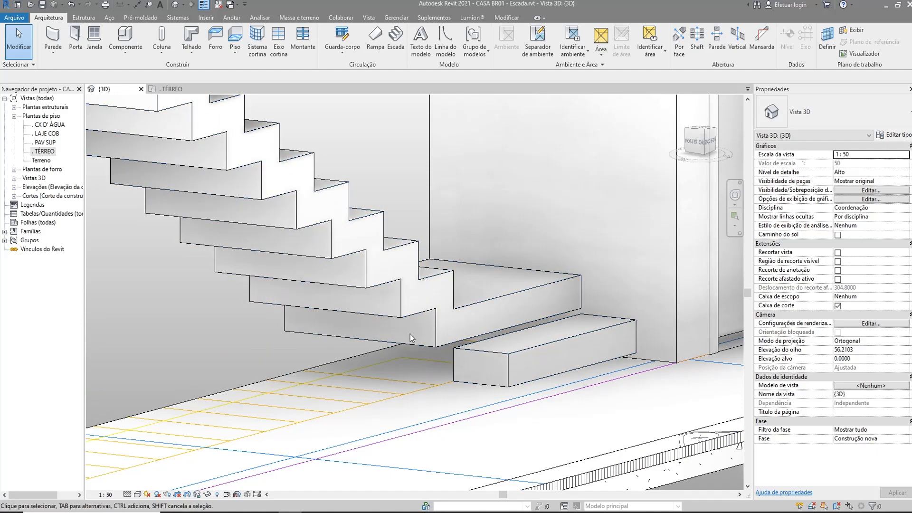
- Examine the upper landing and how the last step meets it and the upper floor
{"action": "scroll", "coordinate": [566, 274], "scroll_direction": "down", "scroll_amount": 6}
{"action": "middle_click_drag", "start_coordinate": [546, 265], "coordinate": [183, 258], "text": "shift"}
{"action": "scroll", "coordinate": [608, 130], "scroll_direction": "up", "scroll_amount": 3}
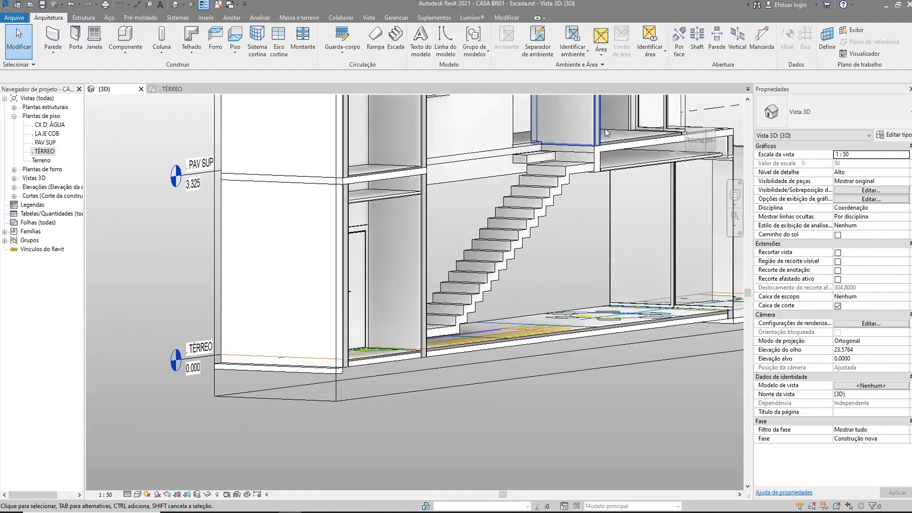
{"action": "scroll", "coordinate": [537, 137], "scroll_direction": "up", "scroll_amount": 6}
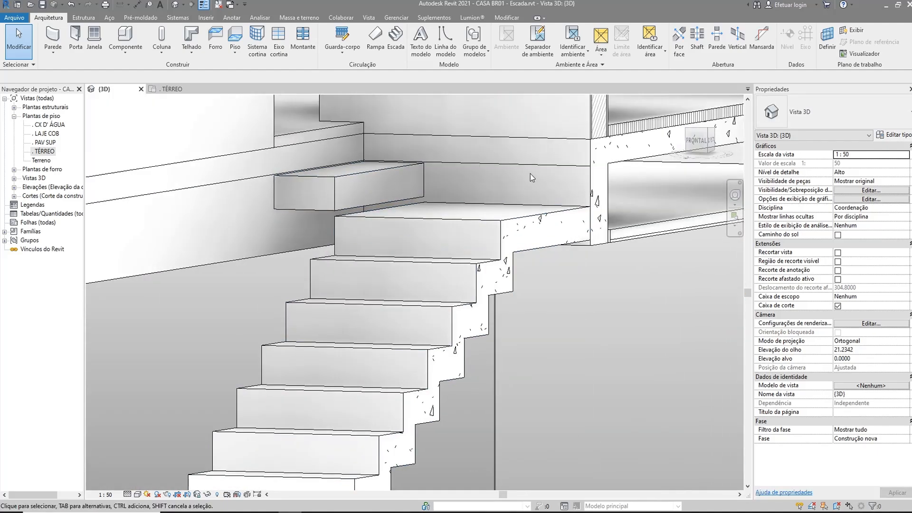
{"action": "scroll", "coordinate": [319, 190], "scroll_direction": "up", "scroll_amount": 2}
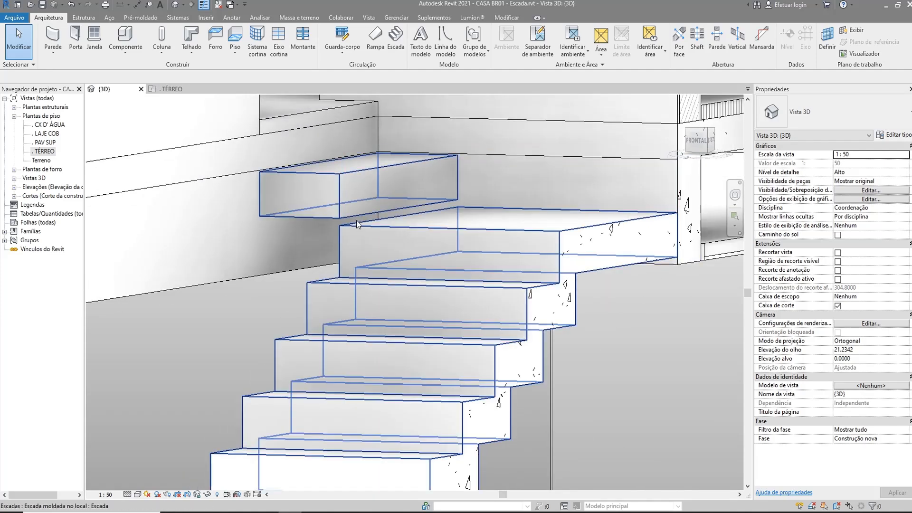
{"action": "scroll", "coordinate": [346, 244], "scroll_direction": "up", "scroll_amount": 2}
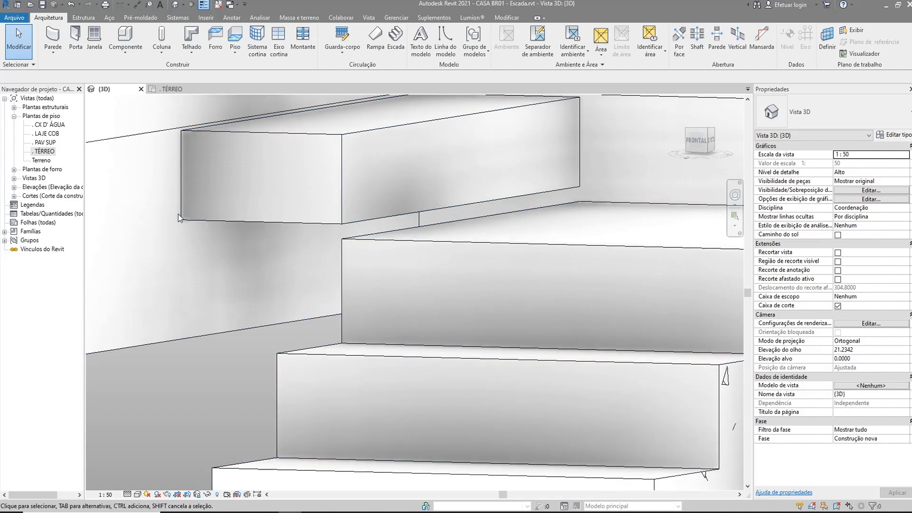
{"action": "scroll", "coordinate": [348, 188], "scroll_direction": "down", "scroll_amount": 3}
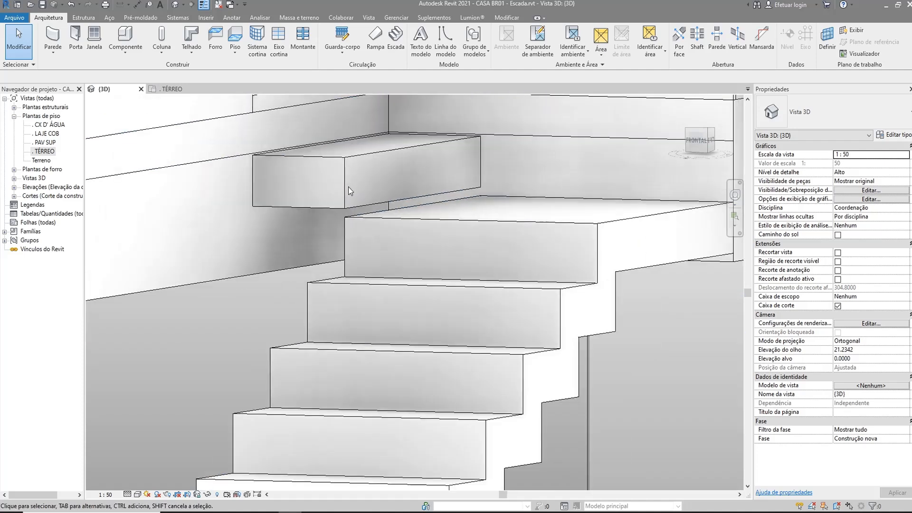
{"action": "scroll", "coordinate": [389, 186], "scroll_direction": "down", "scroll_amount": 6}
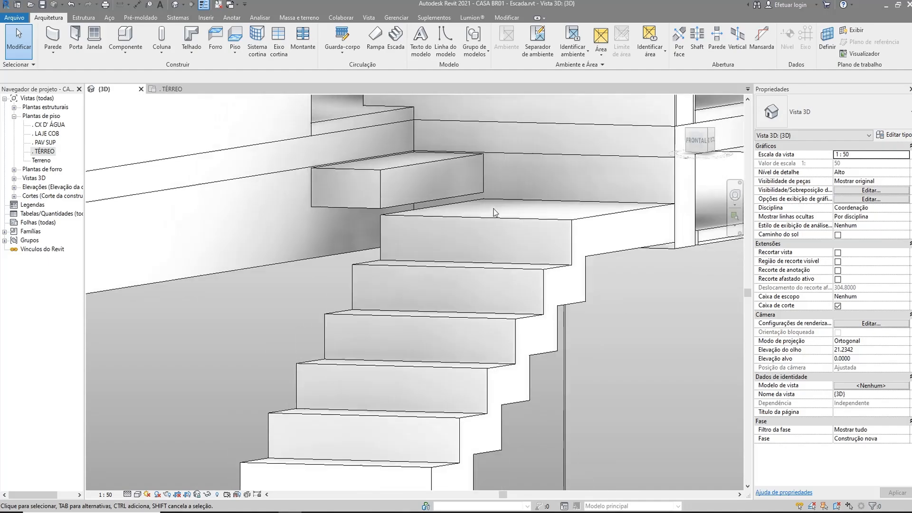
- Examine the whole stepped staircase from both sides of the sectioned house
{"action": "middle_click_drag", "start_coordinate": [488, 189], "coordinate": [479, 244], "text": "shift"}
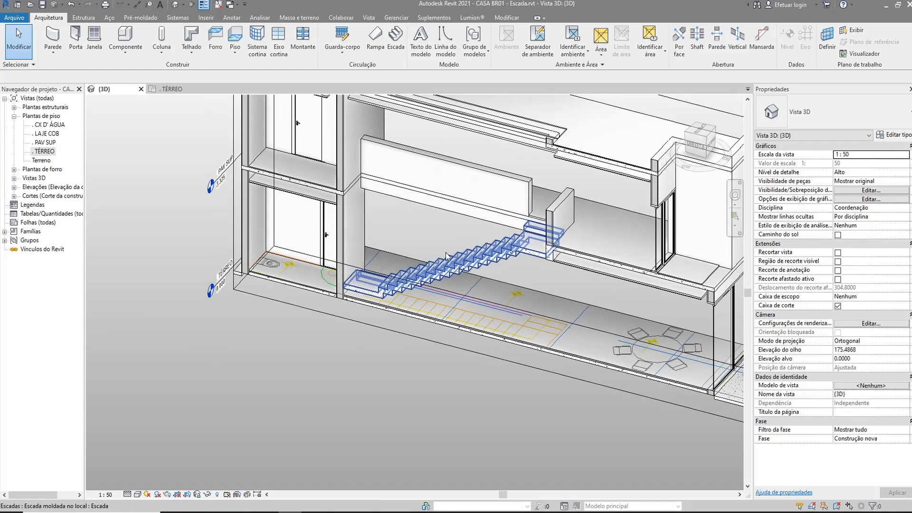
{"action": "middle_click_drag", "start_coordinate": [411, 265], "coordinate": [445, 246], "text": "shift"}
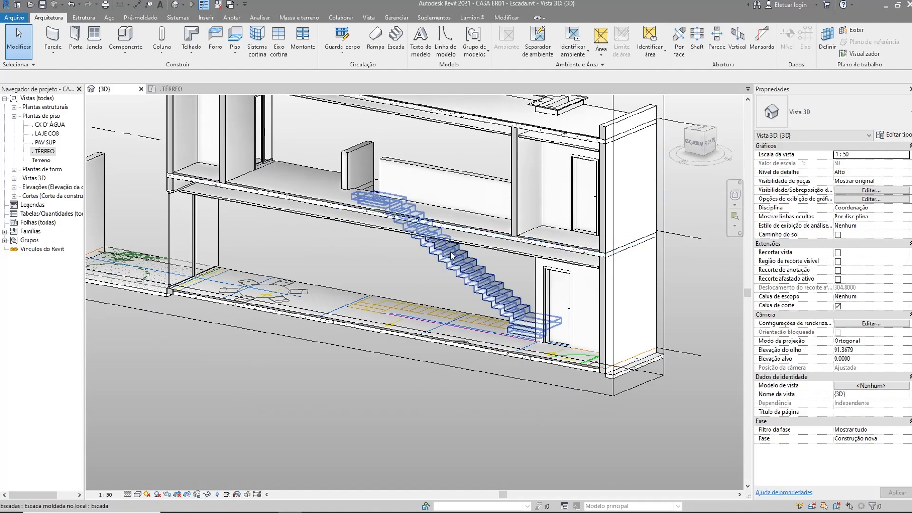
{"action": "middle_click_drag", "start_coordinate": [514, 269], "coordinate": [396, 355], "text": "shift"}
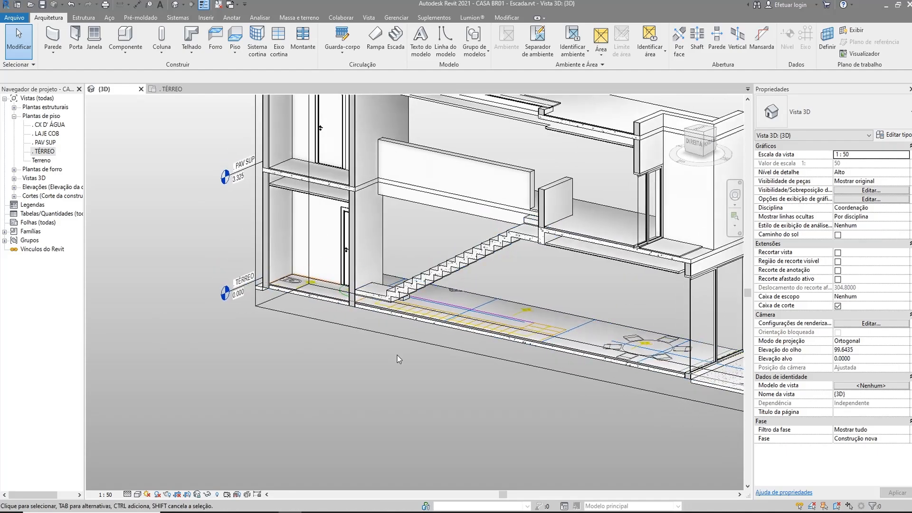
{"action": "scroll", "coordinate": [538, 212], "scroll_direction": "up", "scroll_amount": 3}
{"action": "scroll", "coordinate": [515, 275], "scroll_direction": "up", "scroll_amount": 5}
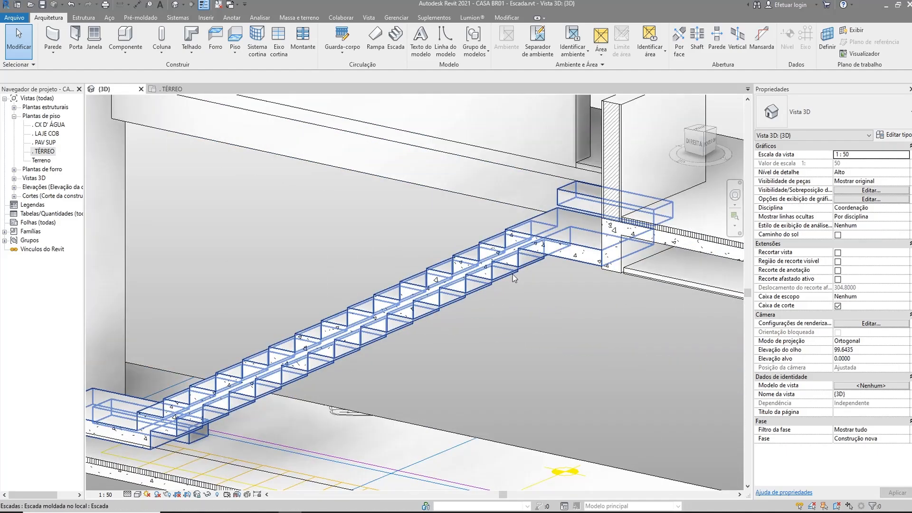
{"action": "middle_click_drag", "start_coordinate": [477, 266], "coordinate": [429, 343], "text": "shift"}
{"action": "scroll", "coordinate": [356, 218], "scroll_direction": "down", "scroll_amount": 2}
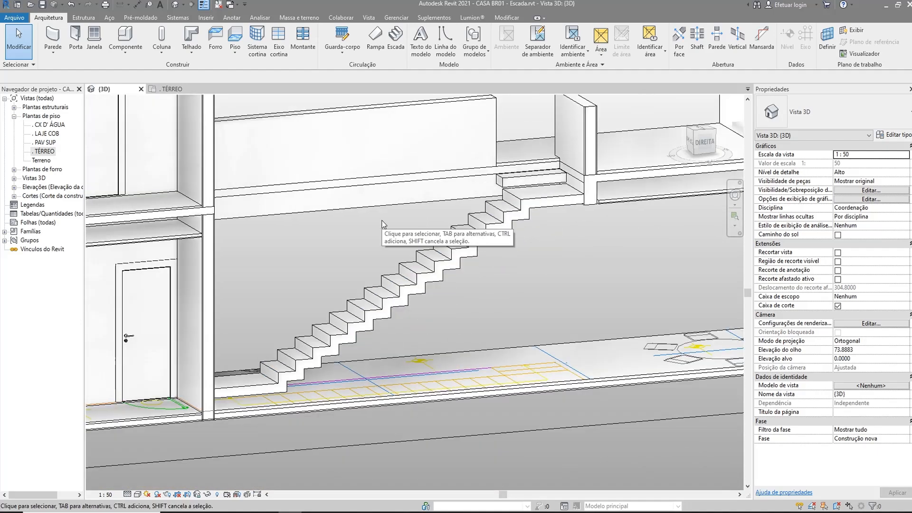